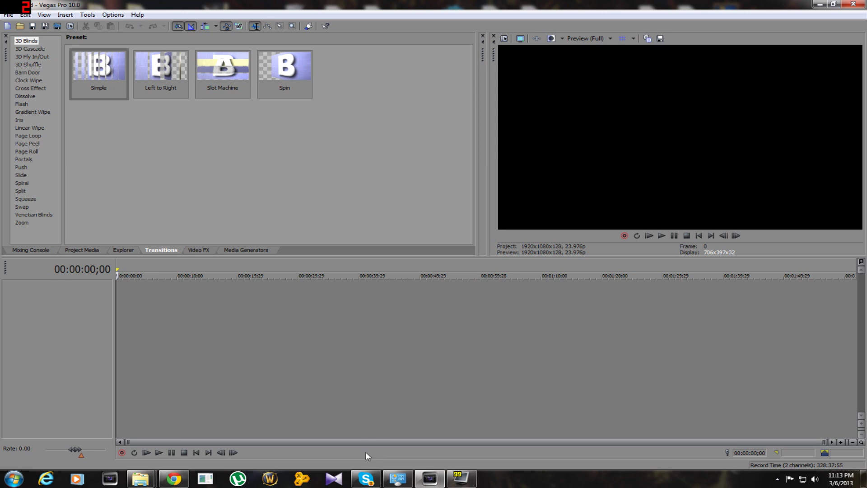
pyautogui.moveTo(141, 479)
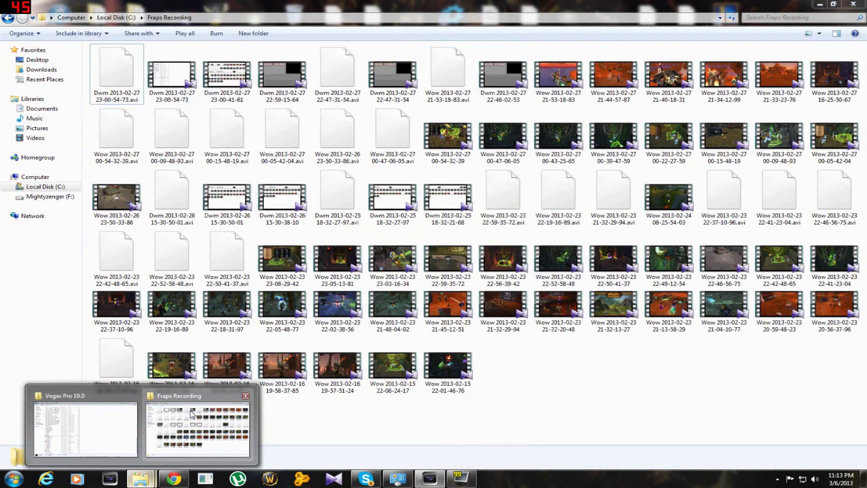
pyautogui.click(192, 414)
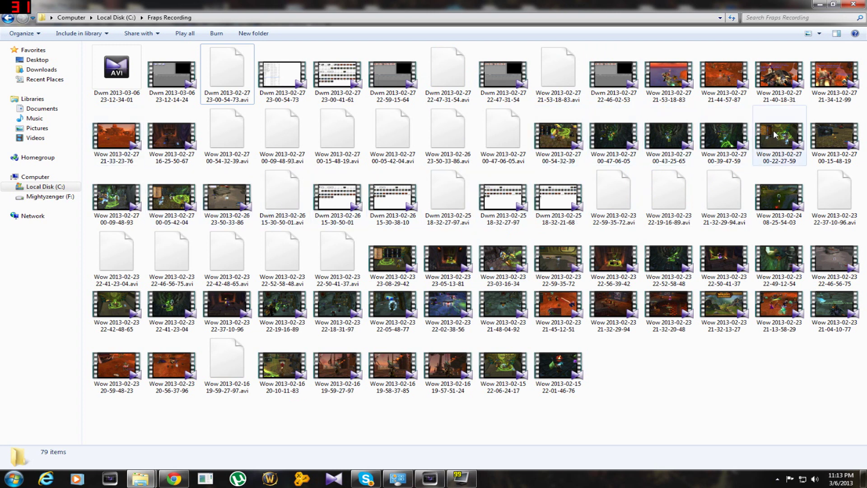
pyautogui.moveTo(663, 76); pyautogui.dragTo(128, 298)
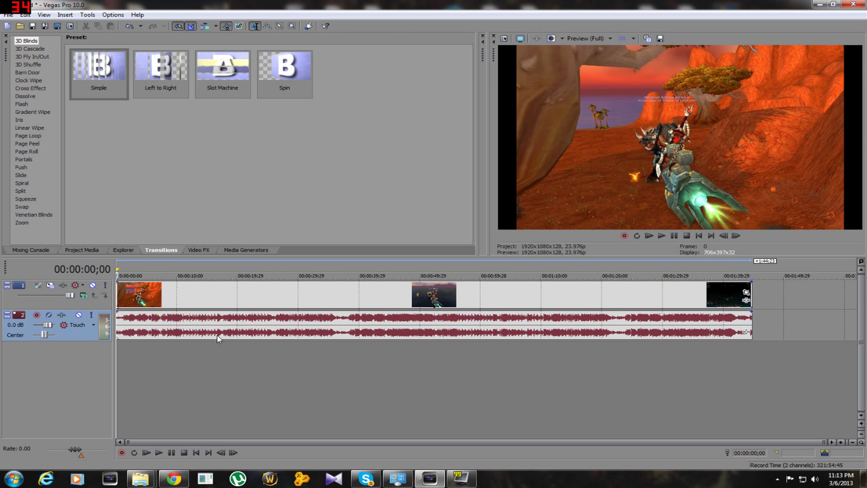
pyautogui.scroll(-1, 235, 340)
pyautogui.scroll(1, 272, 334)
pyautogui.moveTo(285, 292)
pyautogui.mouseDown()
pyautogui.moveTo(406, 299)
pyautogui.moveTo(285, 294)
pyautogui.mouseUp()
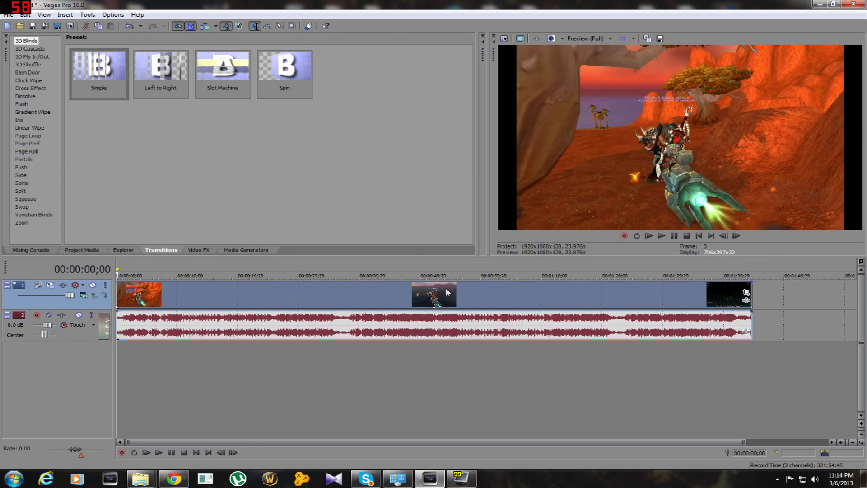
# - Turn off Maintain Aspect Ratio for the gameplay video clip so its picture fills the frame
pyautogui.click(251, 300)
pyautogui.click(418, 285)
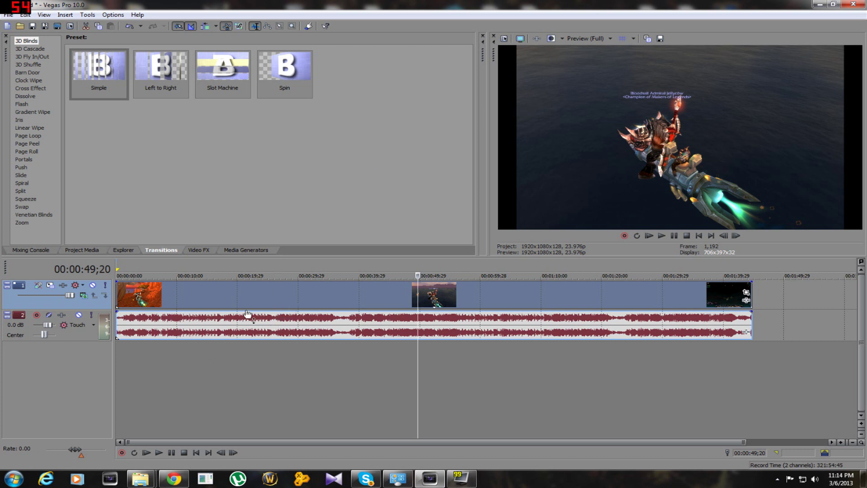
pyautogui.click(166, 294)
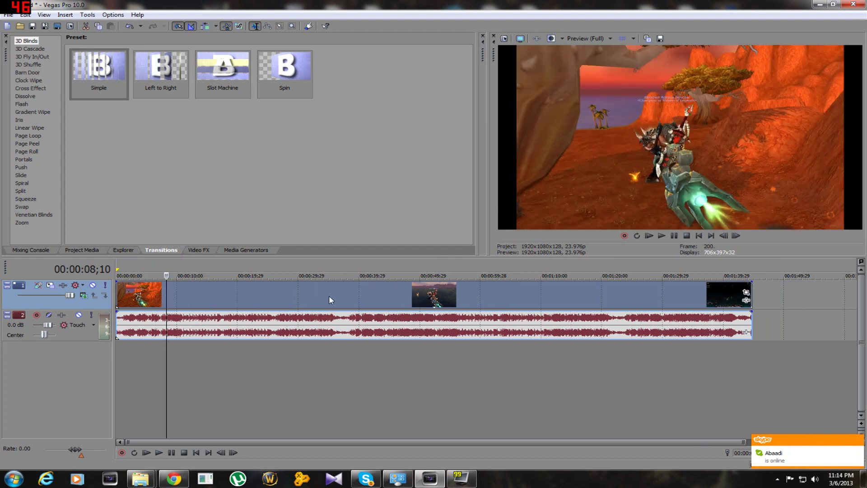
pyautogui.rightClick(329, 296)
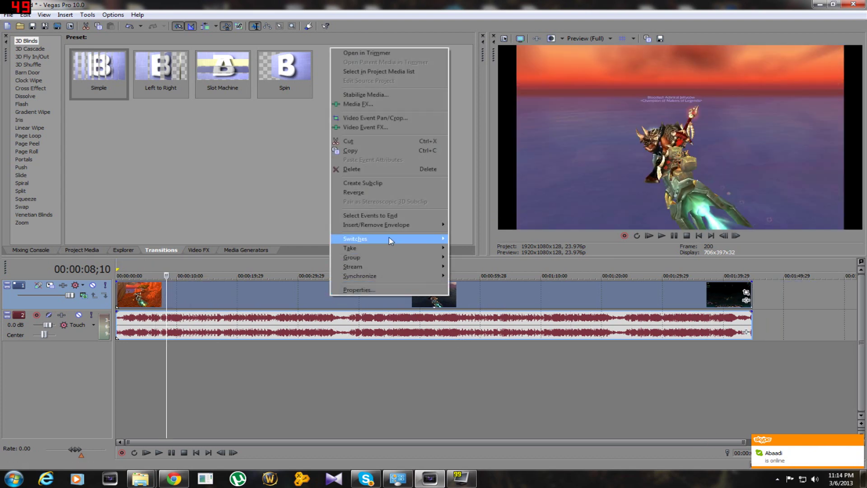
pyautogui.moveTo(401, 237)
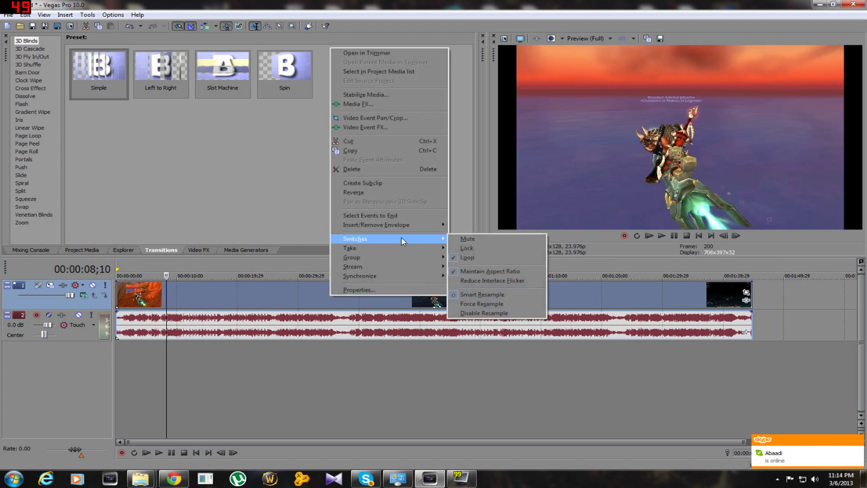
pyautogui.click(461, 276)
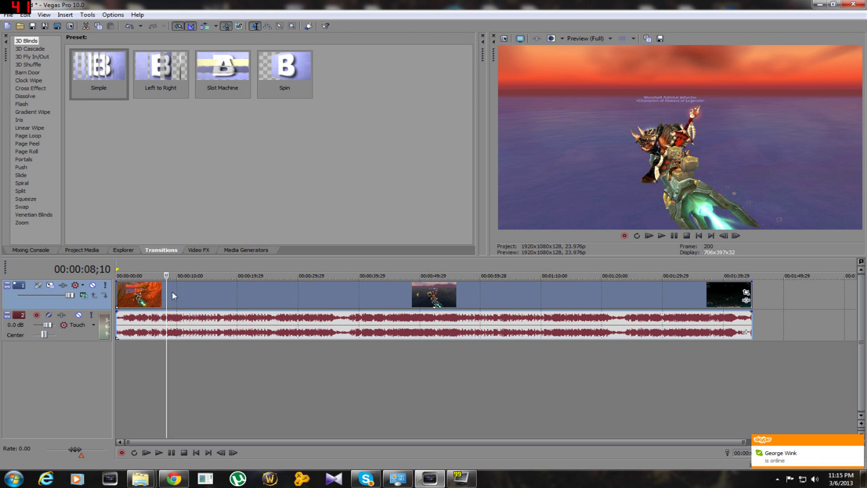
# - Shift the gameplay clip a few seconds away from the timeline start and play across the empty gap
pyautogui.moveTo(208, 299); pyautogui.dragTo(233, 299)
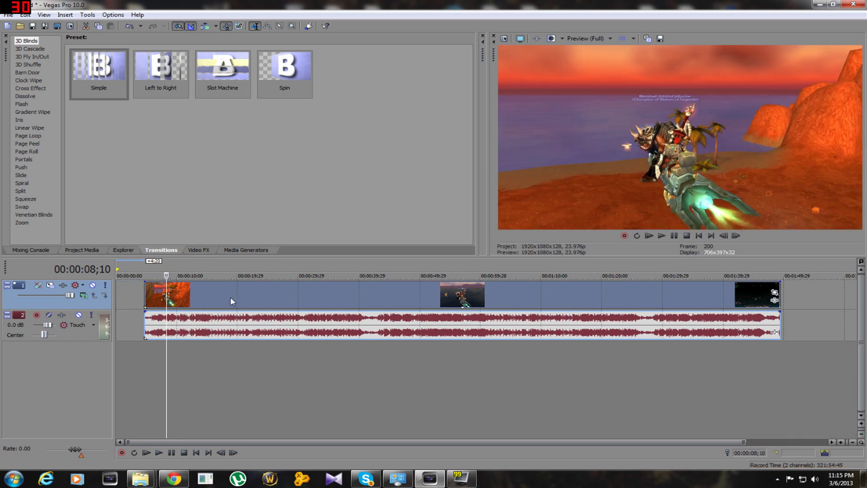
pyautogui.click(118, 362)
pyautogui.moveTo(194, 294); pyautogui.dragTo(188, 298)
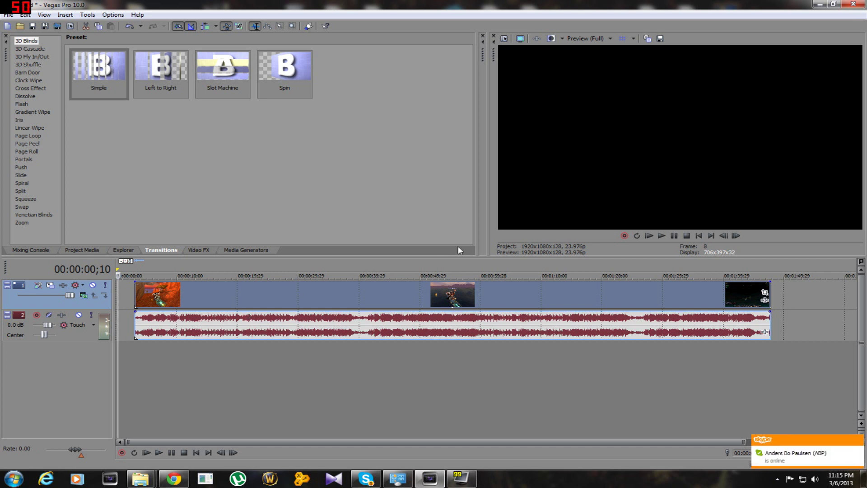
pyautogui.click(661, 236)
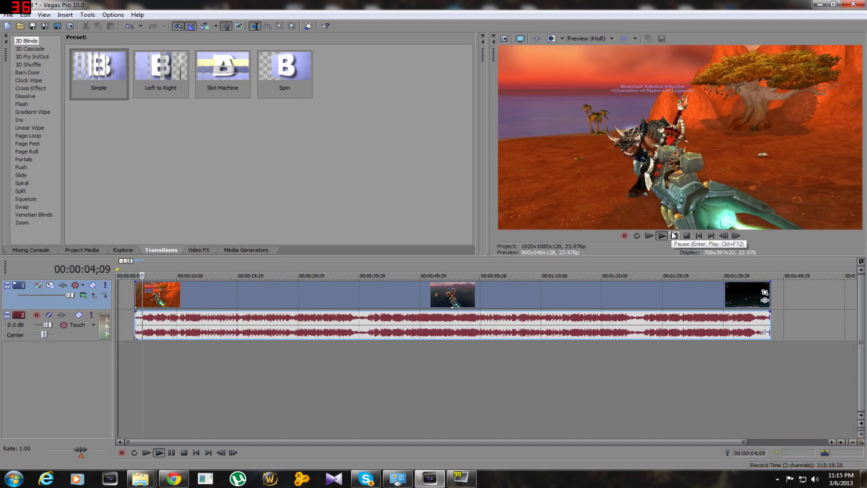
pyautogui.click(674, 235)
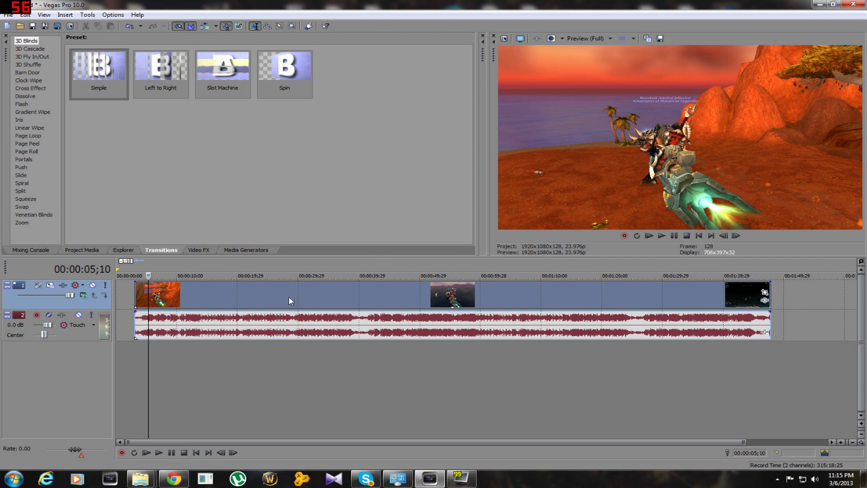
# - Move the gameplay clip back to the very start of the timeline and play its opening
pyautogui.moveTo(286, 297); pyautogui.dragTo(281, 300)
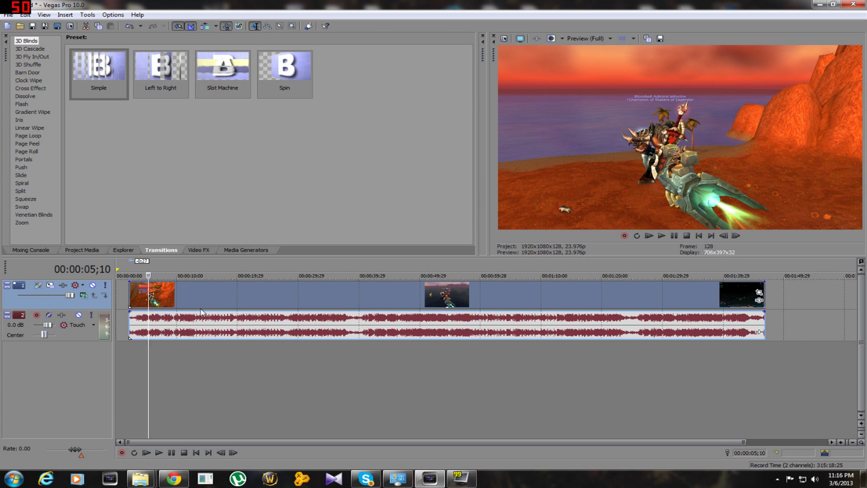
pyautogui.click(121, 366)
pyautogui.moveTo(199, 304); pyautogui.dragTo(186, 304)
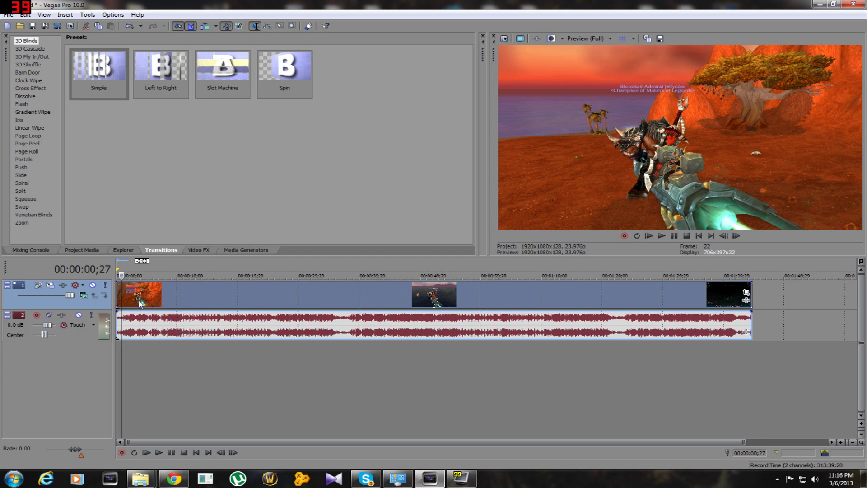
pyautogui.press('space')
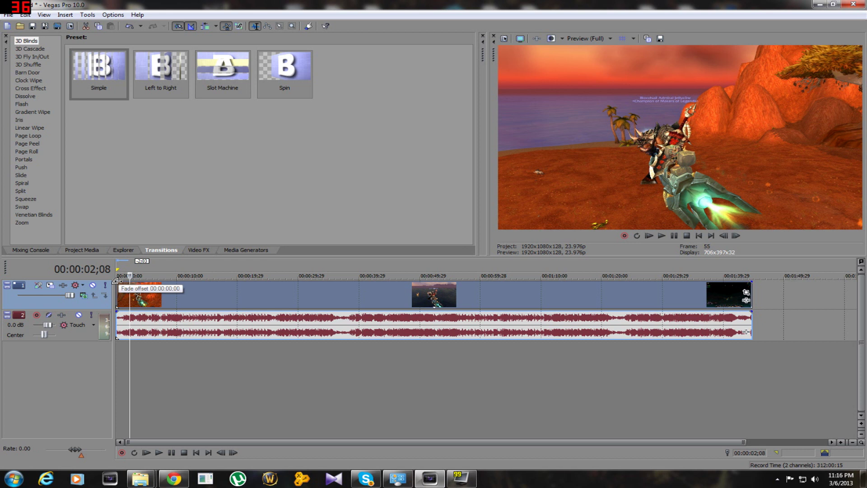
# - Add a short fade-in to the gameplay video with the clip placed at the timeline start, and preview it
pyautogui.moveTo(160, 291); pyautogui.dragTo(206, 291)
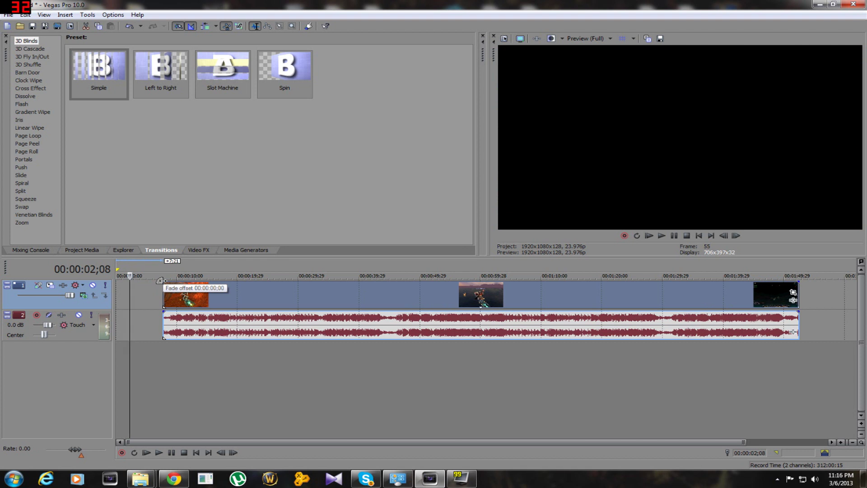
pyautogui.moveTo(161, 281); pyautogui.dragTo(176, 285)
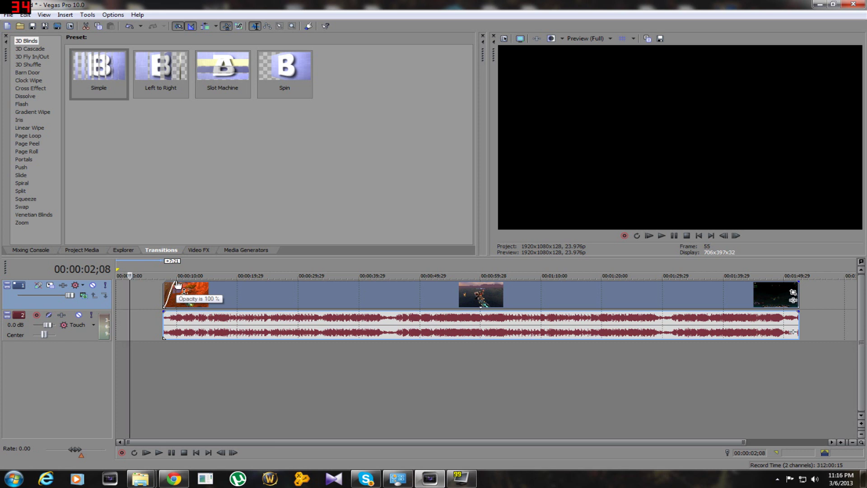
pyautogui.moveTo(343, 294); pyautogui.dragTo(305, 309)
pyautogui.click(661, 236)
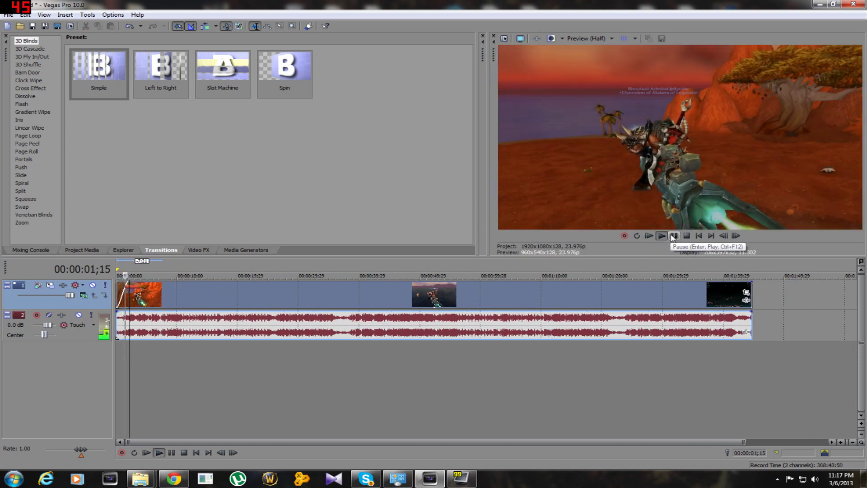
pyautogui.click(673, 235)
# - Lengthen the gameplay video's fade-in to about 5 seconds and play back the slower fade
pyautogui.moveTo(127, 289); pyautogui.dragTo(149, 286)
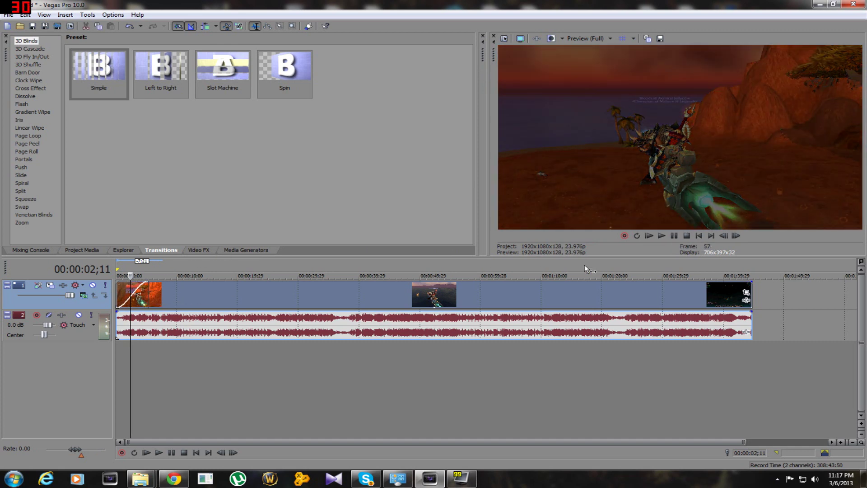
pyautogui.click(650, 234)
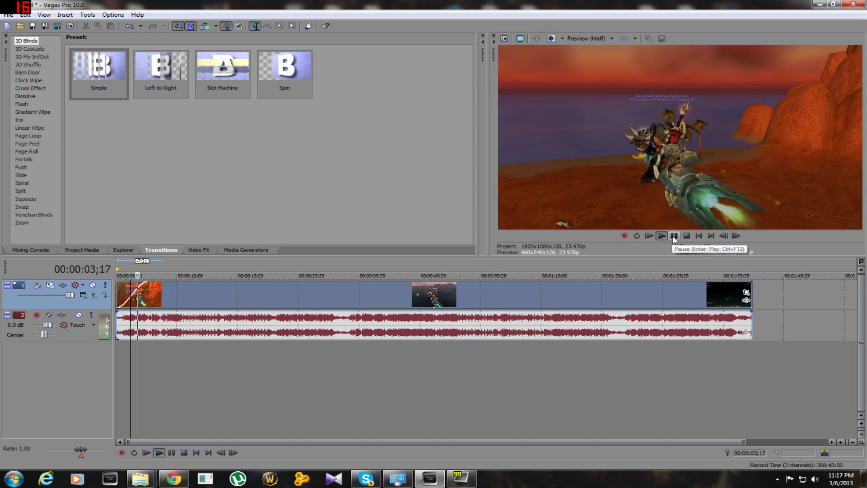
pyautogui.click(674, 236)
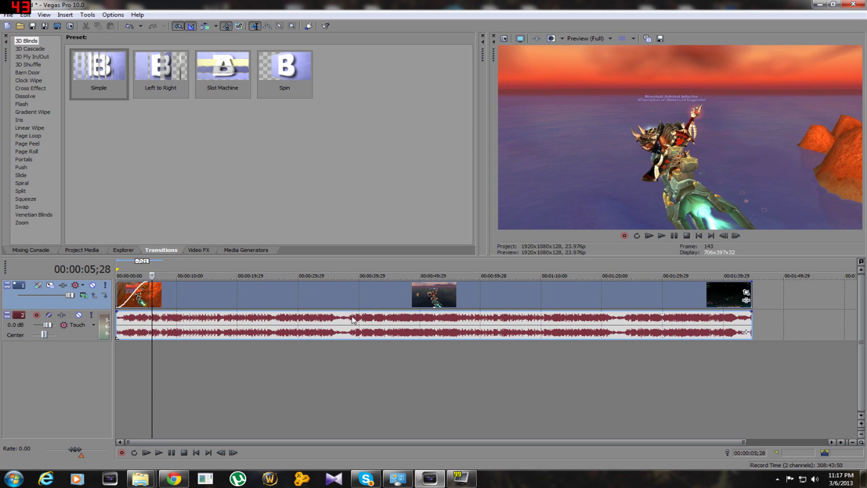
pyautogui.click(649, 239)
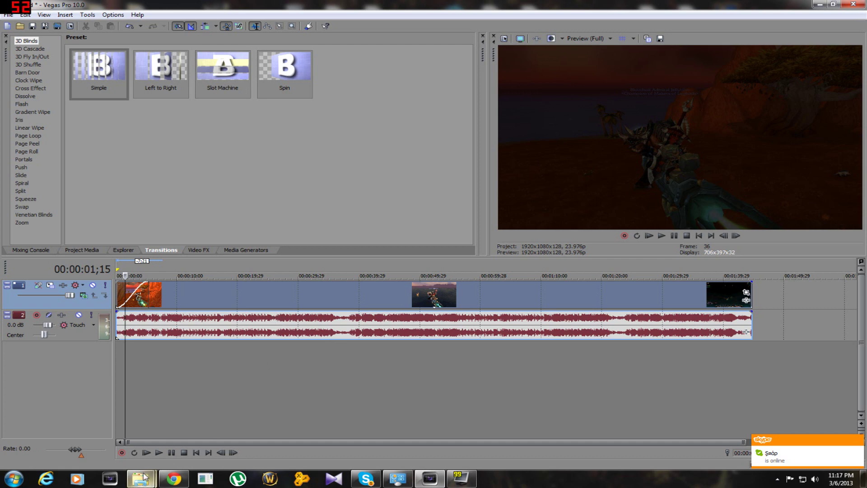
# - Switch to Windows Explorer and open the account's My Videos folder
pyautogui.moveTo(141, 479)
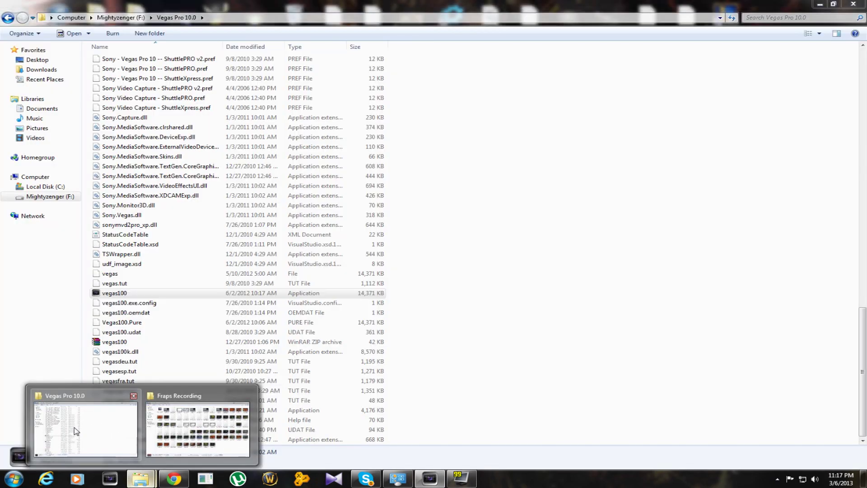
pyautogui.click(76, 430)
pyautogui.press('super')
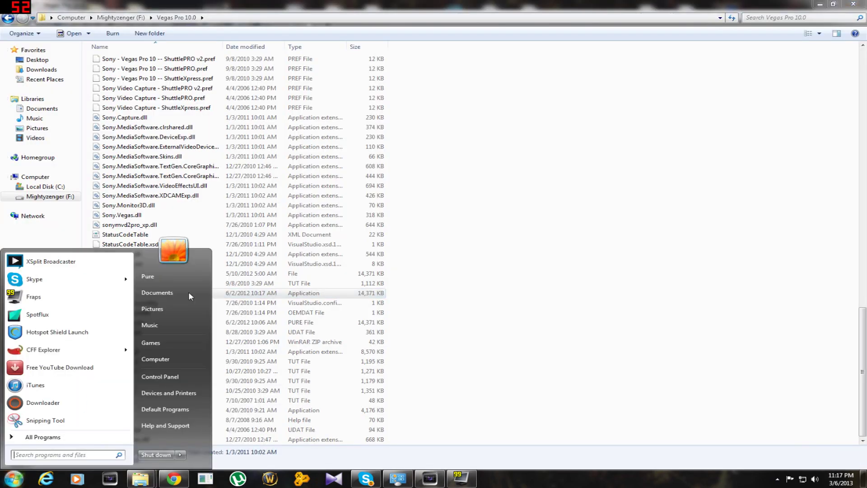
pyautogui.click(148, 280)
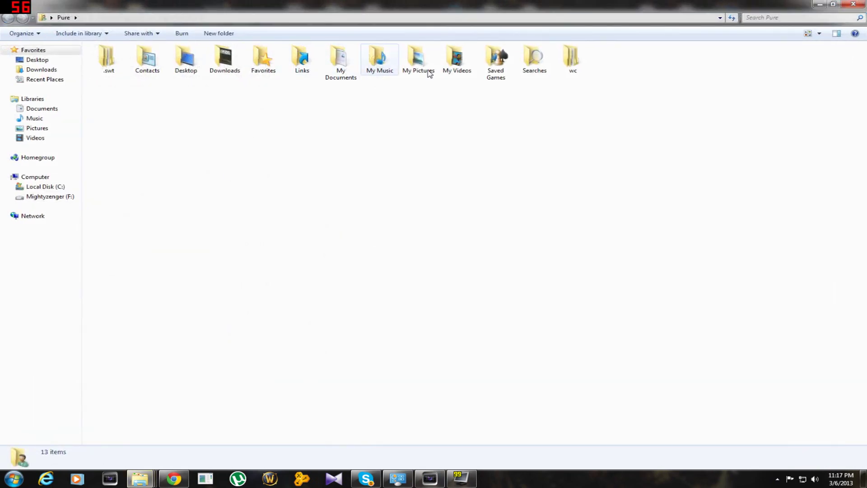
pyautogui.doubleClick(456, 63)
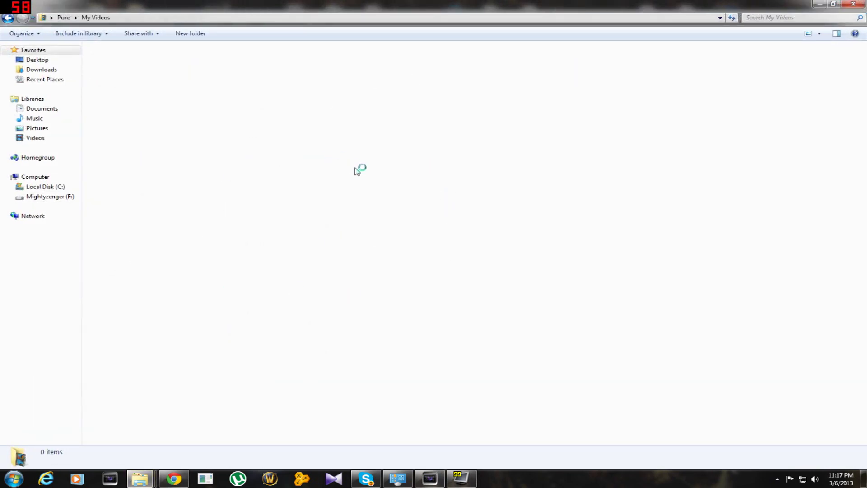
# - Add the [MAD] Dreamer Sword Art Online video from My Videos to new tracks below the gameplay clip, aligned to the timeline start
pyautogui.scroll(-10, 298, 201)
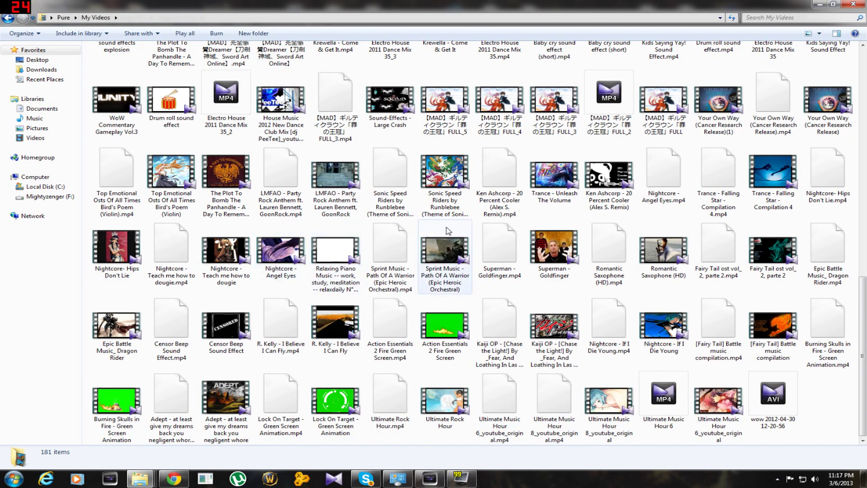
pyautogui.scroll(10, 556, 343)
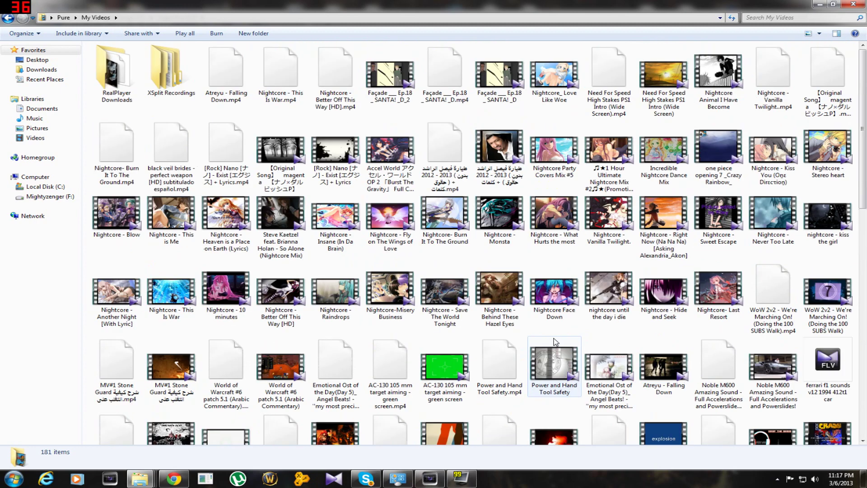
pyautogui.scroll(-8, 558, 341)
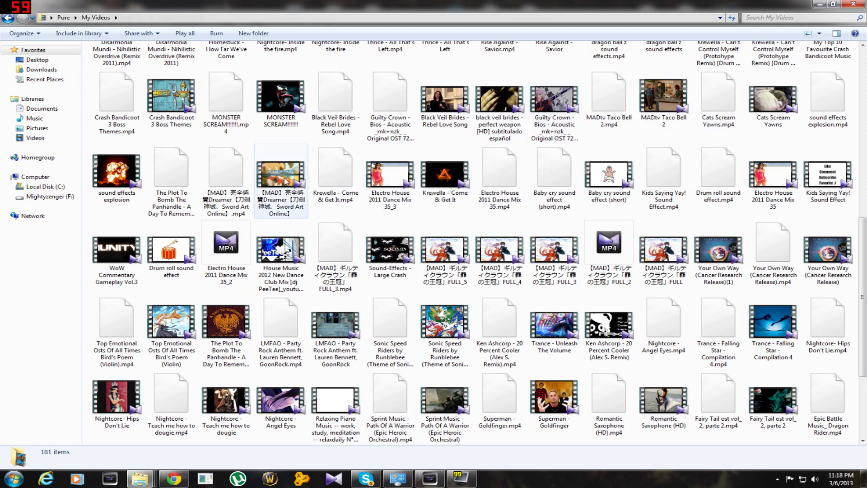
pyautogui.moveTo(281, 180); pyautogui.dragTo(332, 371)
pyautogui.moveTo(233, 365); pyautogui.dragTo(95, 368)
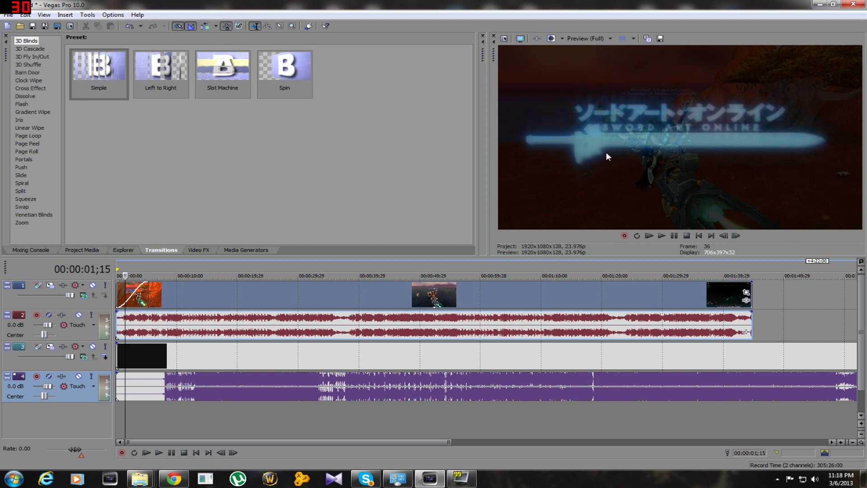
# - Lower track 3's video level to its minimum to hide the music video's picture, and silence the gameplay audio on track 2 at -Inf
pyautogui.moveTo(70, 356); pyautogui.dragTo(18, 357)
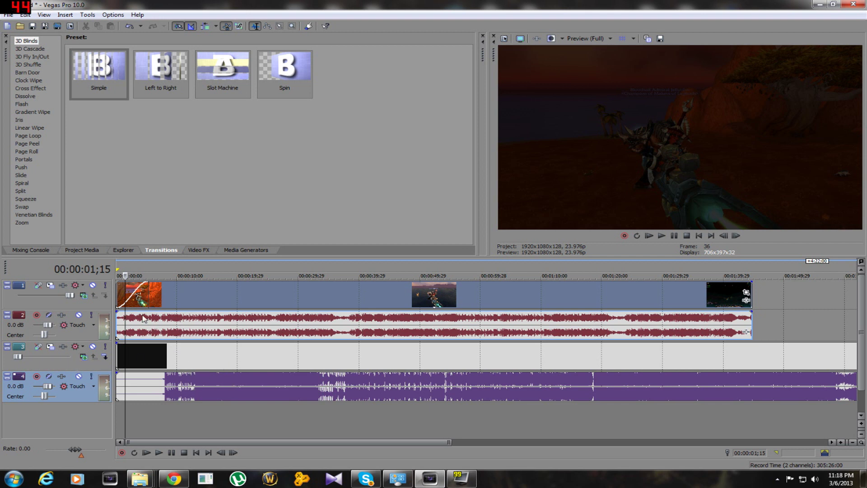
pyautogui.moveTo(47, 325); pyautogui.dragTo(6, 334)
pyautogui.moveTo(196, 312); pyautogui.dragTo(189, 339)
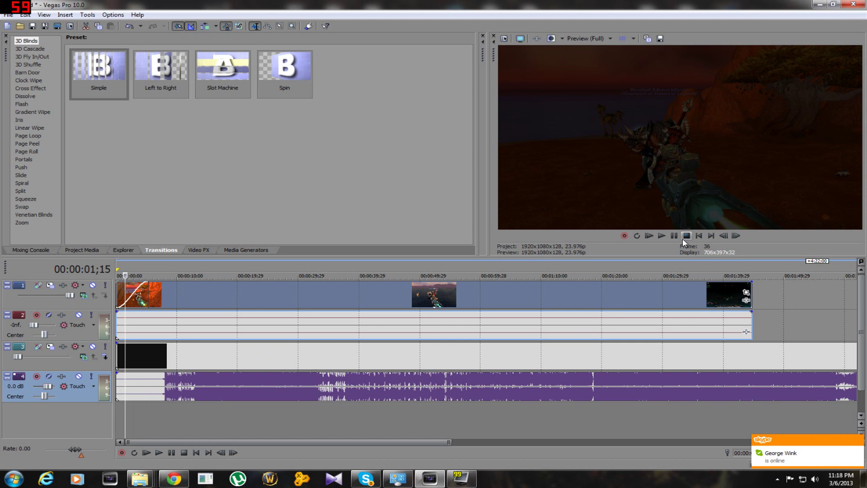
pyautogui.click(650, 237)
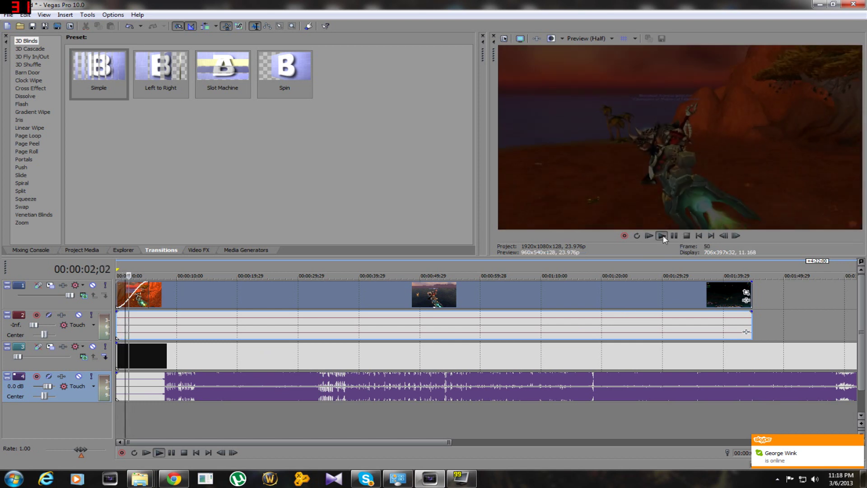
pyautogui.press('Return')
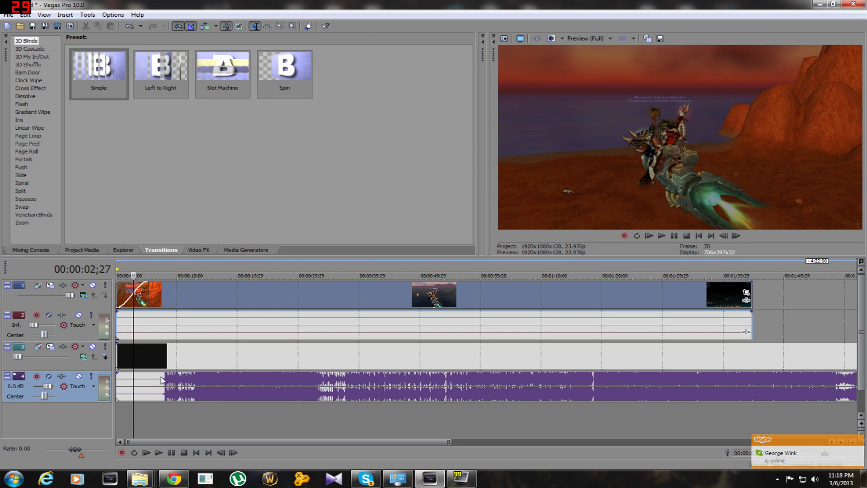
# - Check where the music's silent opening ends, and try the gameplay audio's gain at 0.0 dB before silencing it again
pyautogui.click(164, 380)
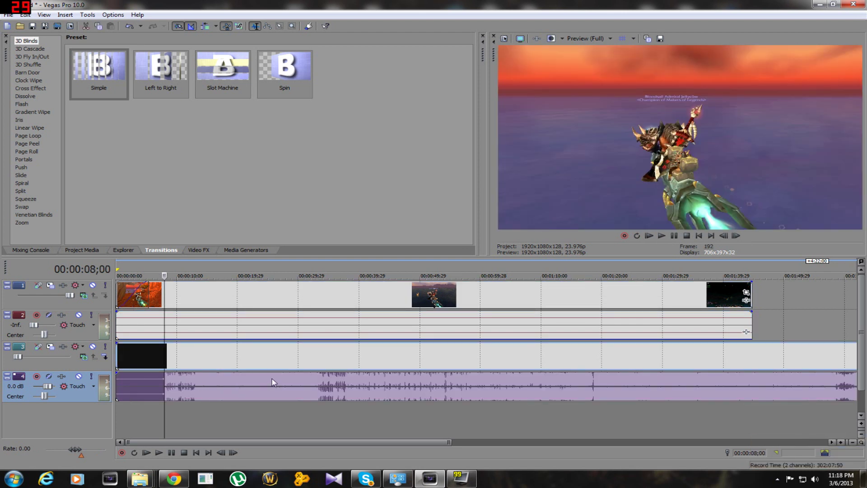
pyautogui.click(272, 380)
pyautogui.click(164, 378)
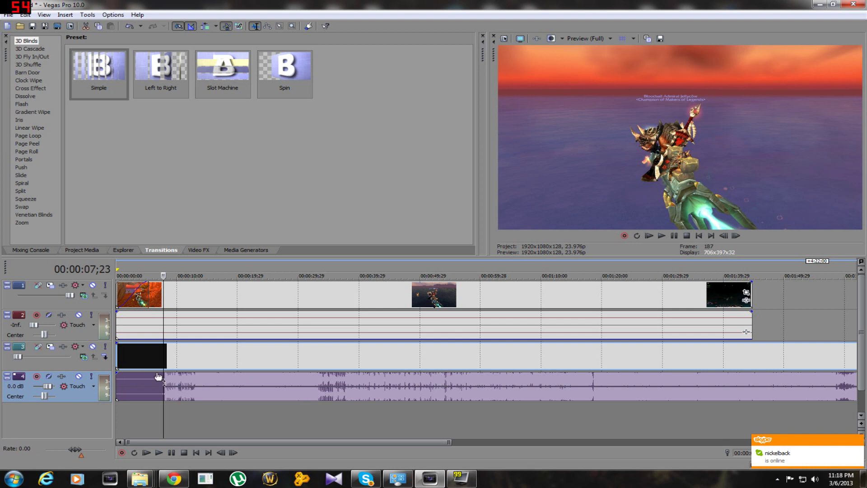
pyautogui.click(144, 380)
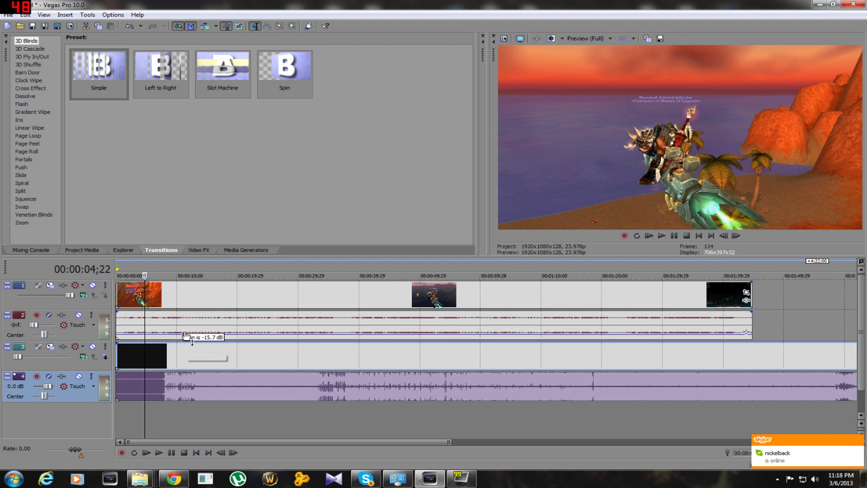
pyautogui.moveTo(201, 303)
pyautogui.mouseDown()
pyautogui.moveTo(185, 363)
pyautogui.moveTo(200, 308)
pyautogui.mouseUp()
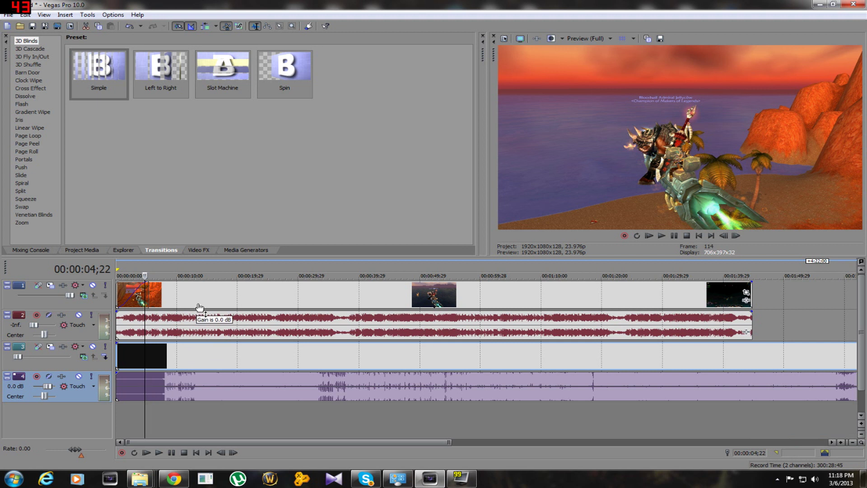
pyautogui.moveTo(200, 307); pyautogui.dragTo(197, 353)
# - Split the music video at 00:00:08;00, separate the two parts and delete the silent opening segment
pyautogui.click(163, 392)
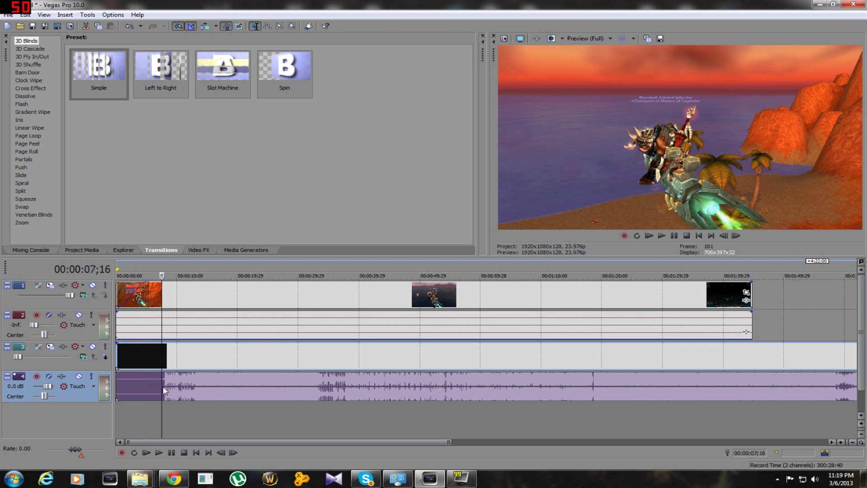
pyautogui.click(164, 387)
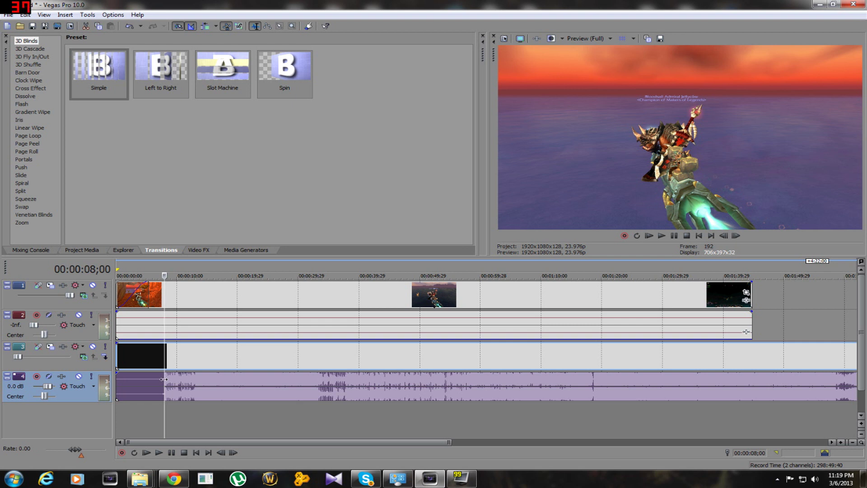
pyautogui.hotkey('ctrl', 'v')
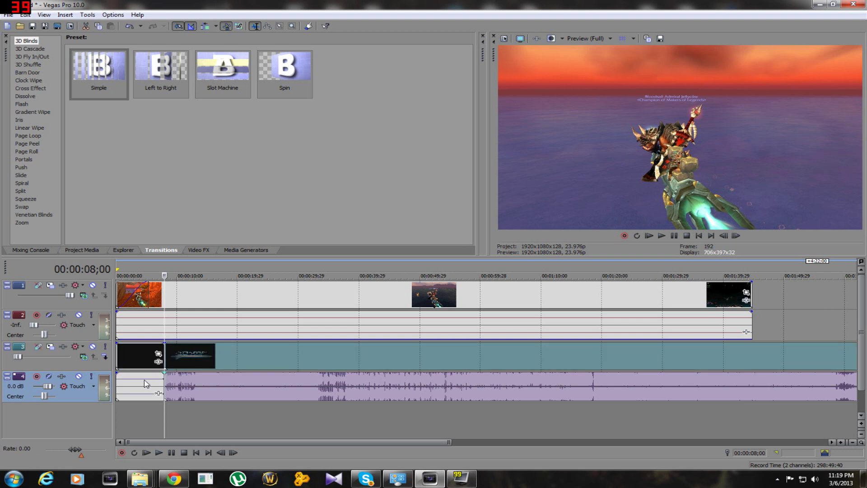
pyautogui.click(146, 384)
pyautogui.moveTo(198, 355); pyautogui.dragTo(245, 355)
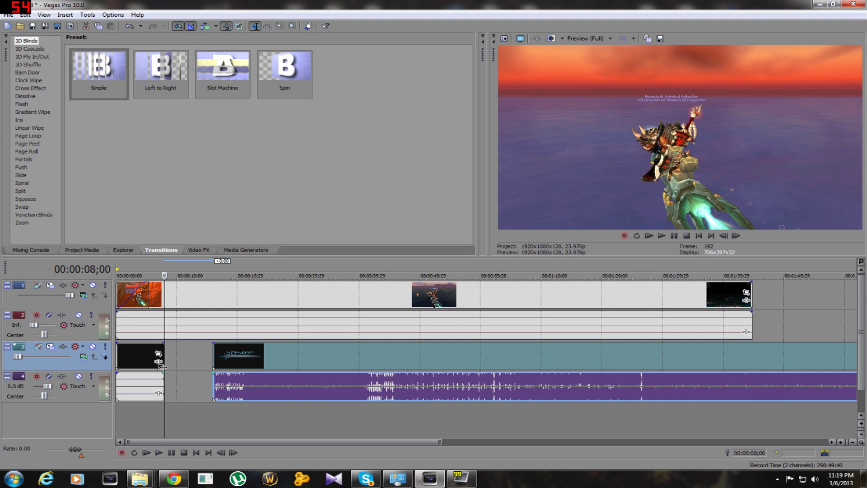
pyautogui.moveTo(142, 359); pyautogui.dragTo(151, 351)
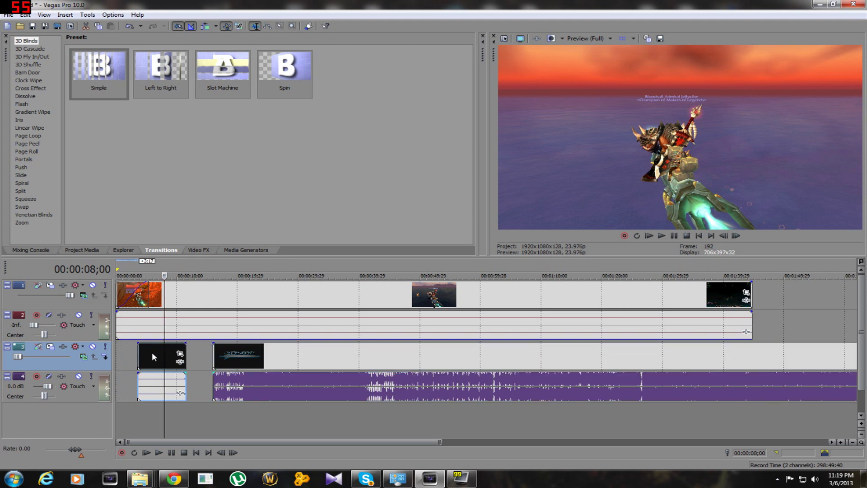
pyautogui.rightClick(148, 353)
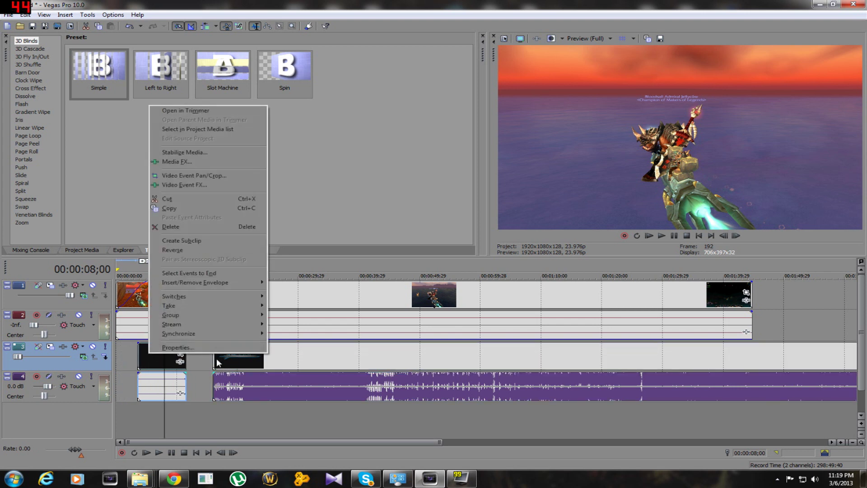
pyautogui.click(177, 227)
# - Move the remaining music clip to the timeline start and give its audio a fade-in of about 3 seconds
pyautogui.moveTo(349, 355); pyautogui.dragTo(198, 366)
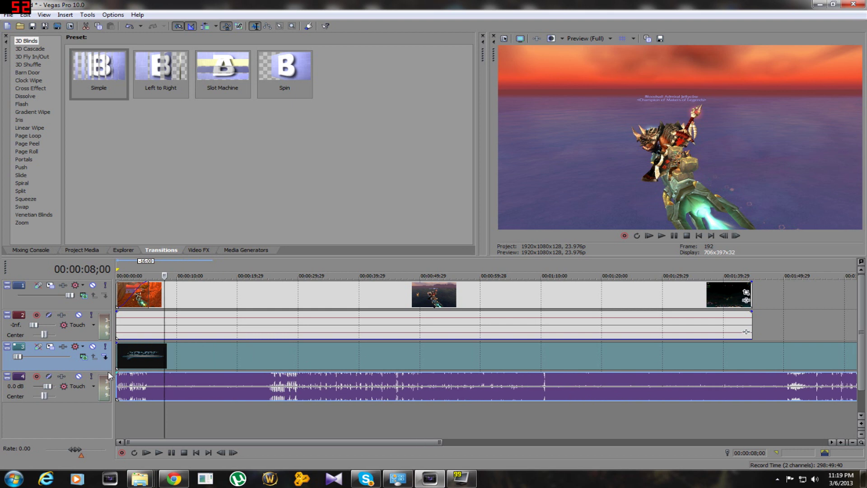
pyautogui.moveTo(117, 372); pyautogui.dragTo(136, 371)
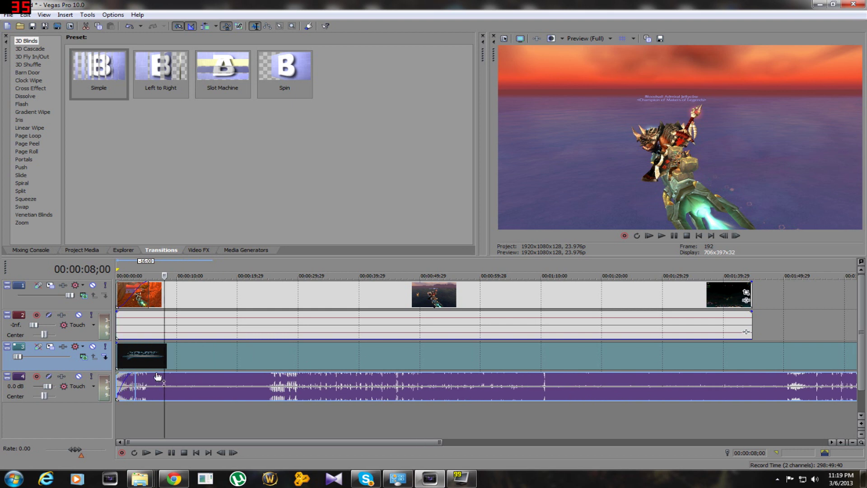
# - Play back the faded-in music, shift the music clip 1 second later on the timeline, and pause the playback
pyautogui.click(648, 236)
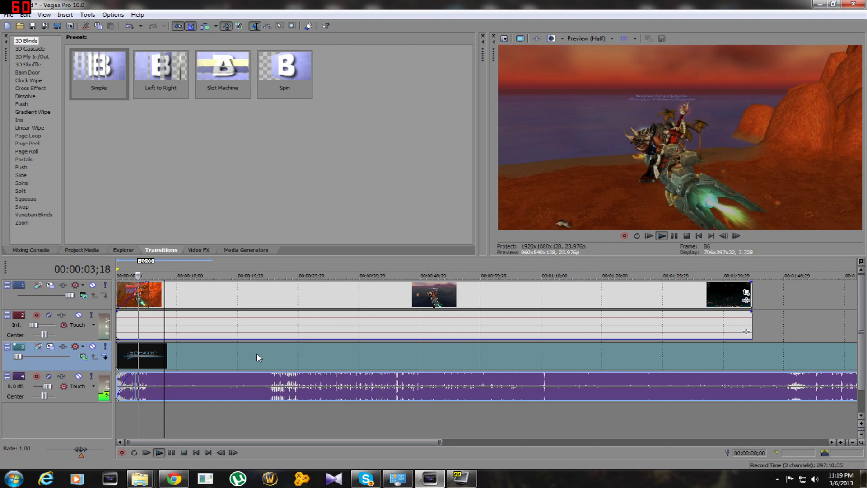
pyautogui.click(649, 236)
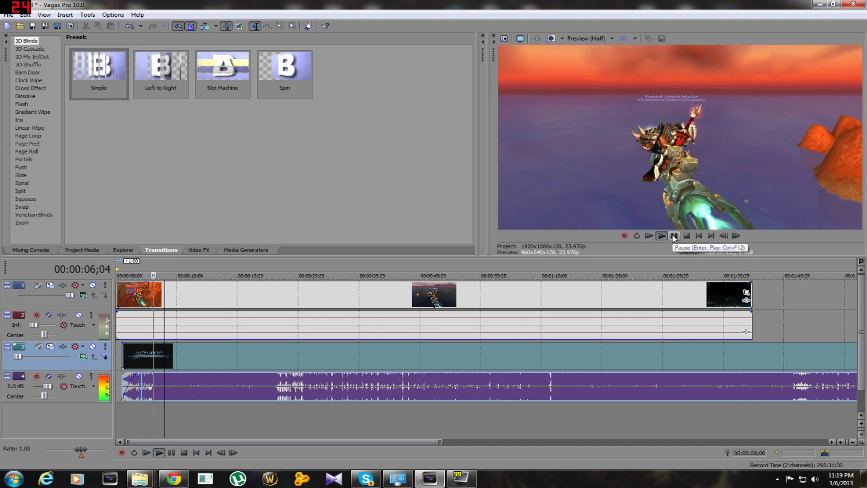
pyautogui.click(673, 236)
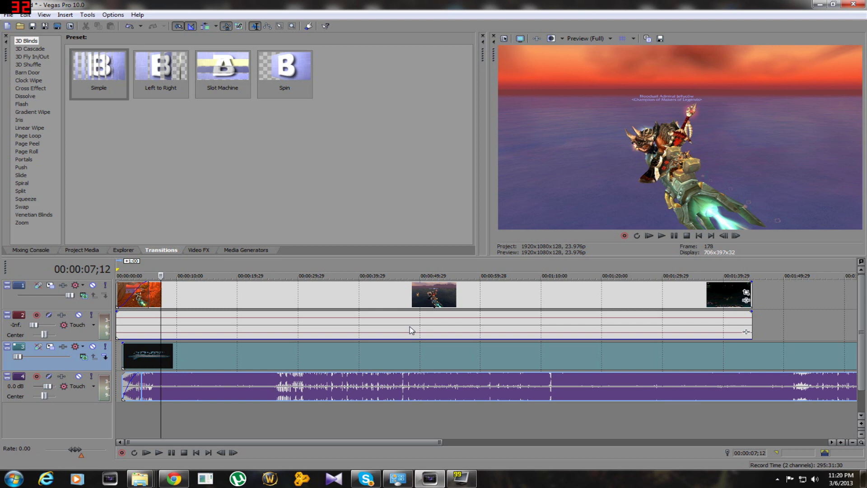
pyautogui.rightClick(811, 304)
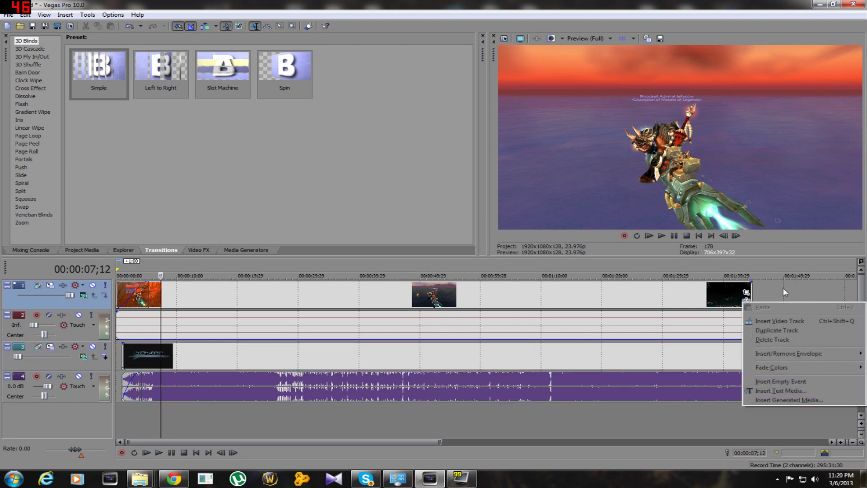
pyautogui.click(786, 291)
pyautogui.click(658, 319)
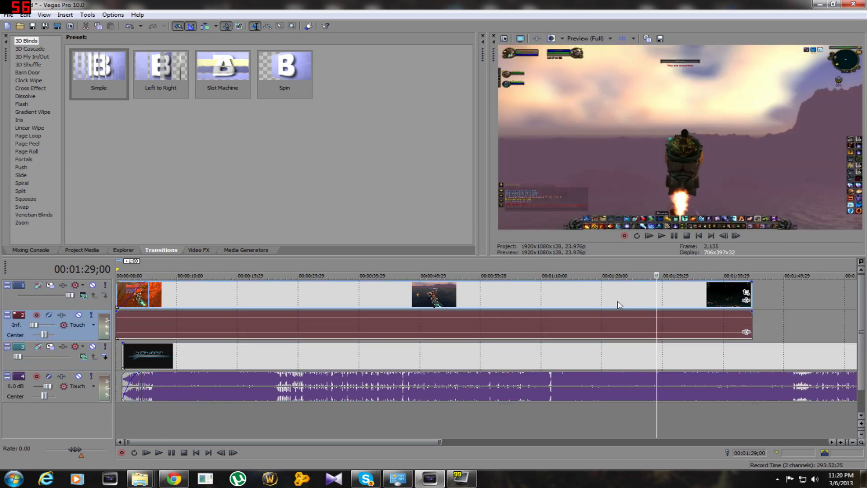
# - Insert an empty video track above the gameplay video track
pyautogui.click(162, 301)
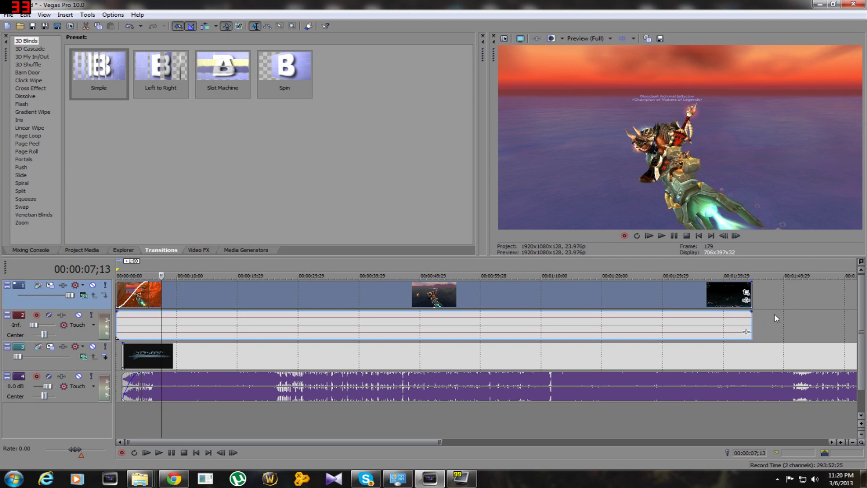
pyautogui.rightClick(780, 298)
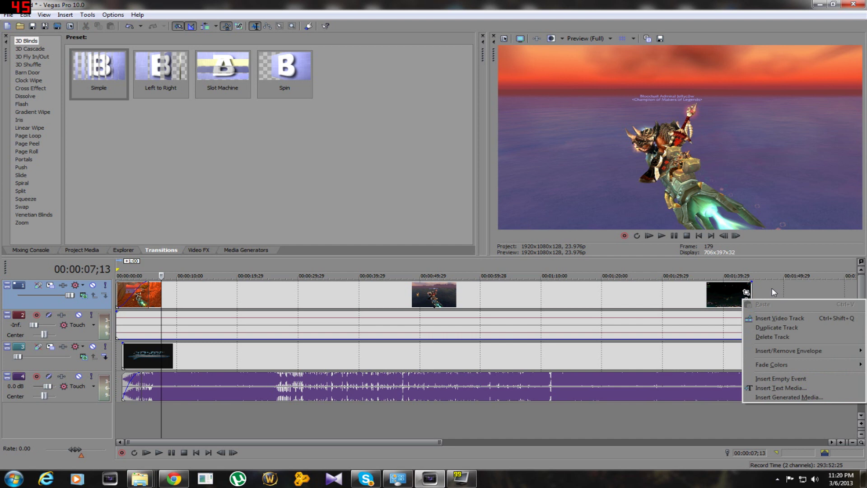
pyautogui.click(779, 318)
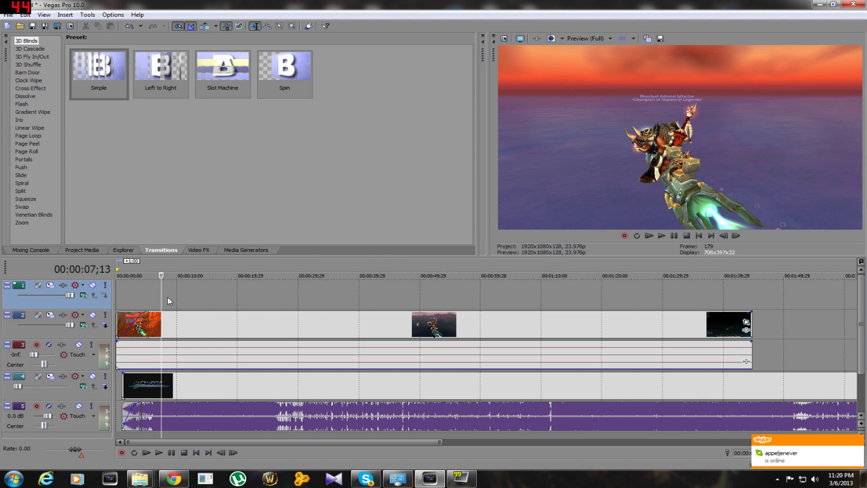
# - Insert text media on the new track at 00:00:04;25 and move the text event about 2 seconds earlier
pyautogui.click(146, 292)
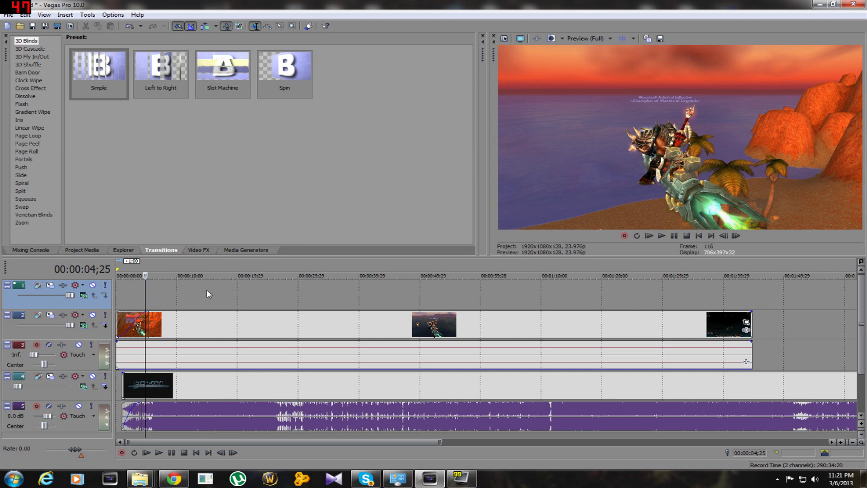
pyautogui.rightClick(171, 291)
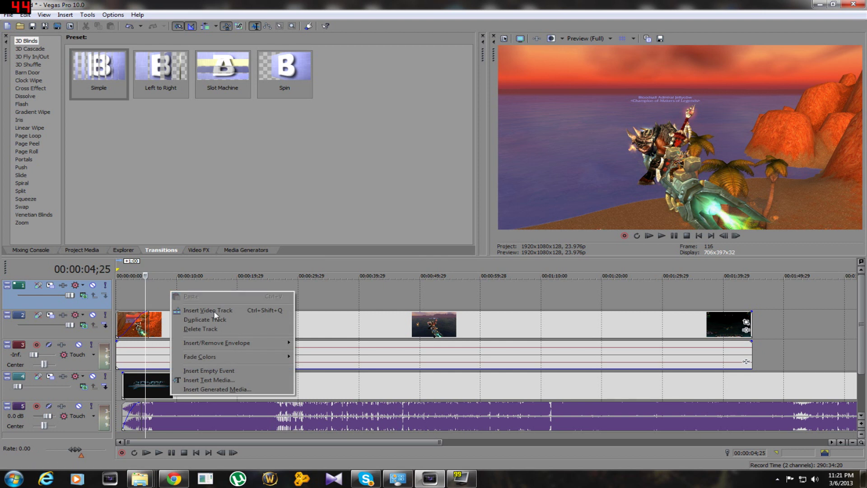
pyautogui.click(220, 381)
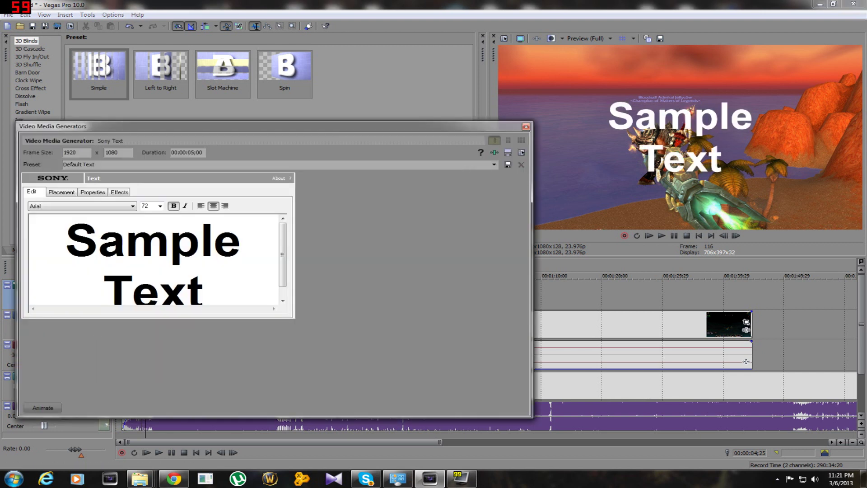
pyautogui.moveTo(294, 137); pyautogui.dragTo(668, 240)
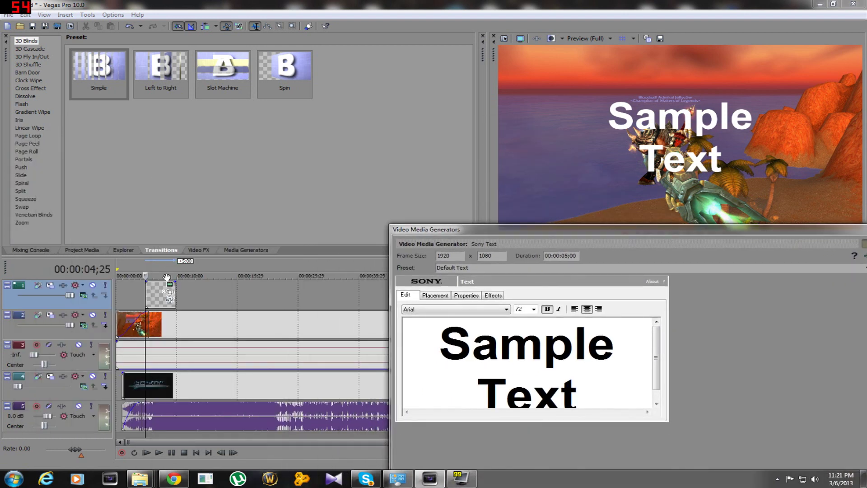
pyautogui.moveTo(156, 296)
pyautogui.mouseDown()
pyautogui.moveTo(175, 296)
pyautogui.moveTo(143, 298)
pyautogui.mouseUp()
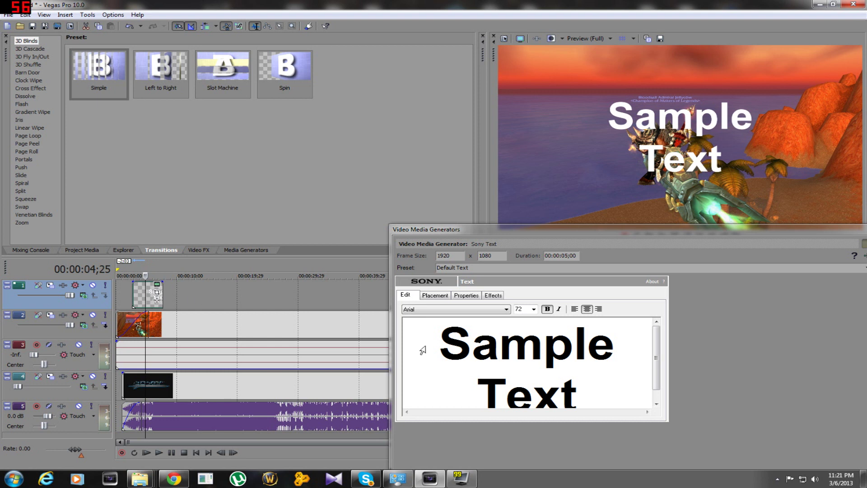
# - Replace the sample text of the title with "Jellycow Presents"
pyautogui.click(439, 344)
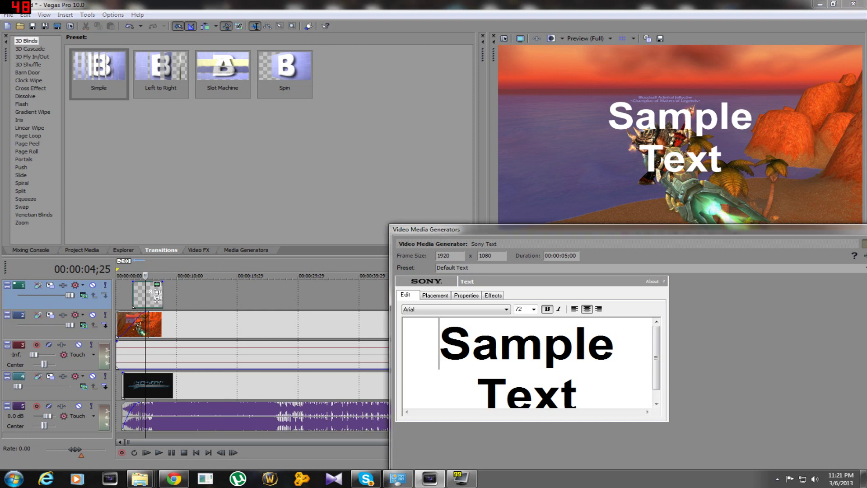
pyautogui.hotkey('shift', 'Right')
pyautogui.hotkey('shift', 'Right')
pyautogui.hotkey('shift', 'Right')
pyautogui.hotkey('shift', 'Right')
pyautogui.hotkey('shift', 'Right')
pyautogui.hotkey('shift', 'Right')
pyautogui.hotkey('shift', 'Right')
pyautogui.hotkey('shift', 'Right')
pyautogui.hotkey('shift', 'Right')
pyautogui.hotkey('shift', 'Right')
pyautogui.hotkey('shift', 'Right')
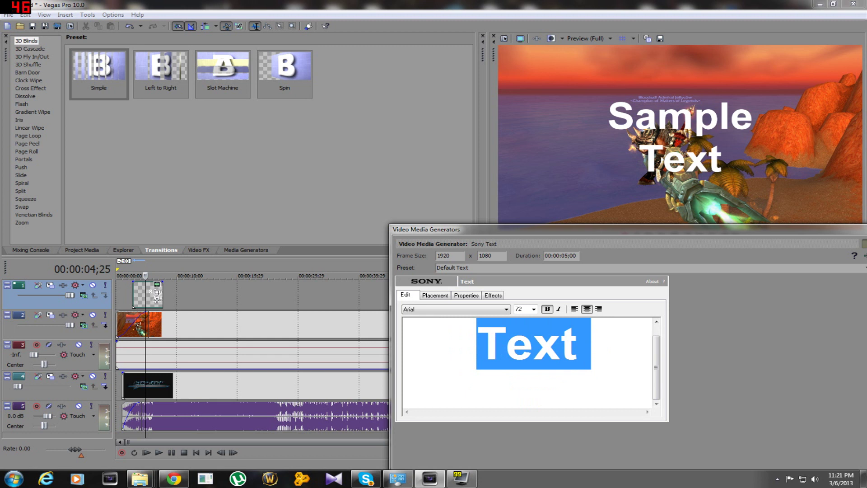
pyautogui.write('Jello')
pyautogui.press('BackSpace')
pyautogui.press('BackSpace')
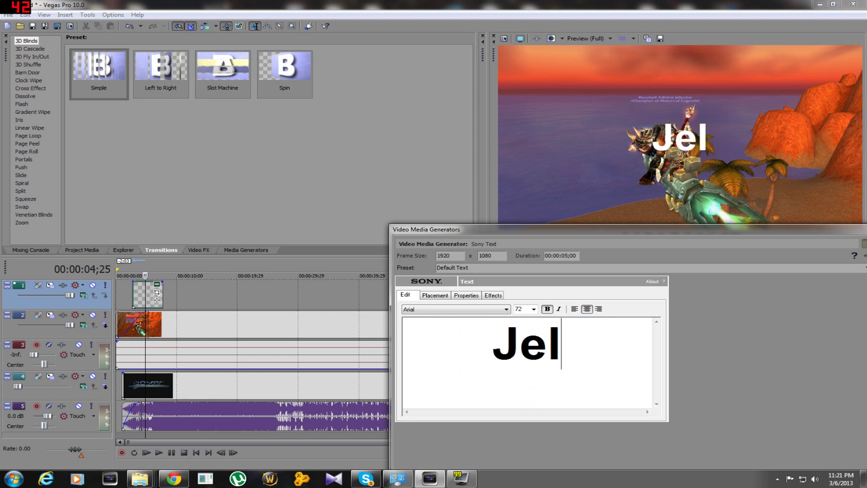
pyautogui.write('ly')
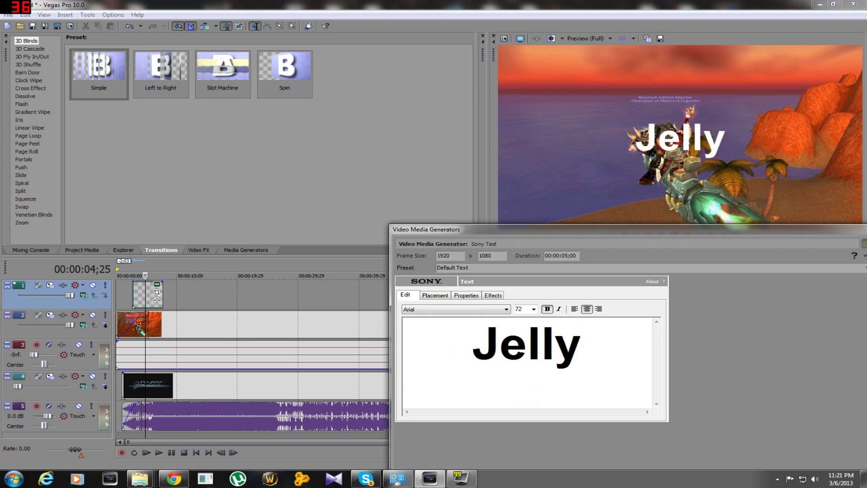
pyautogui.write('cow P')
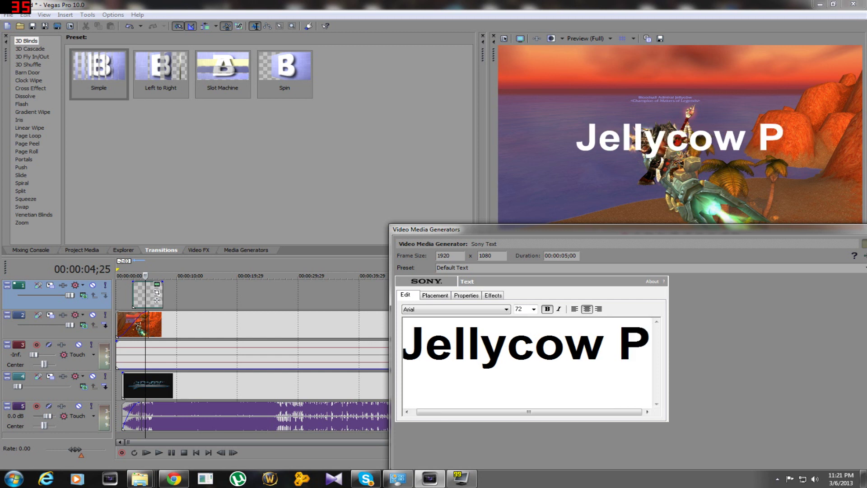
pyautogui.write('resents')
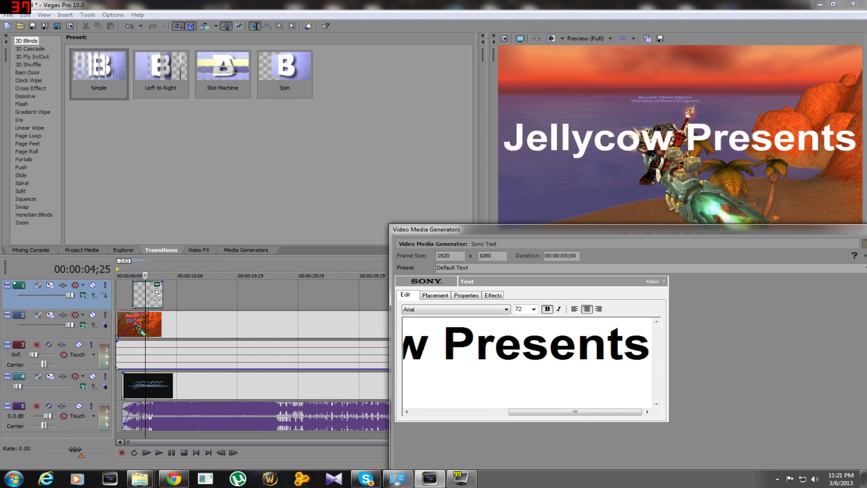
# - View the title's placement settings, and reduce its font size to 24
pyautogui.click(437, 296)
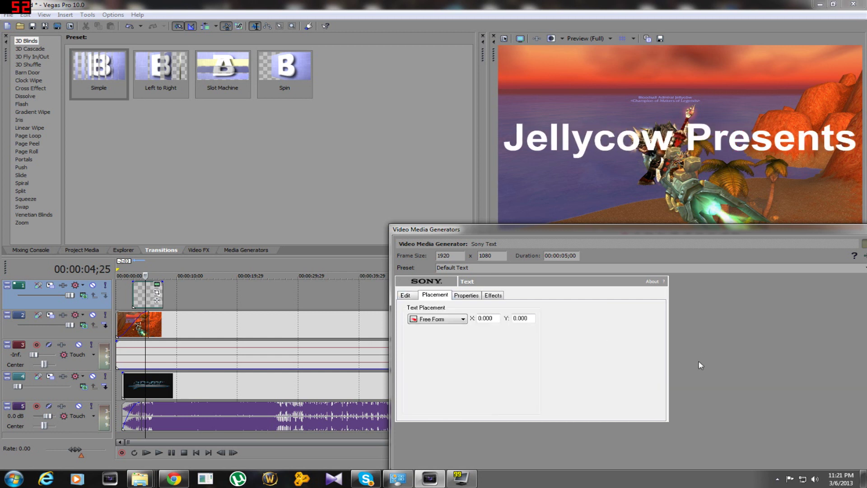
pyautogui.click(406, 296)
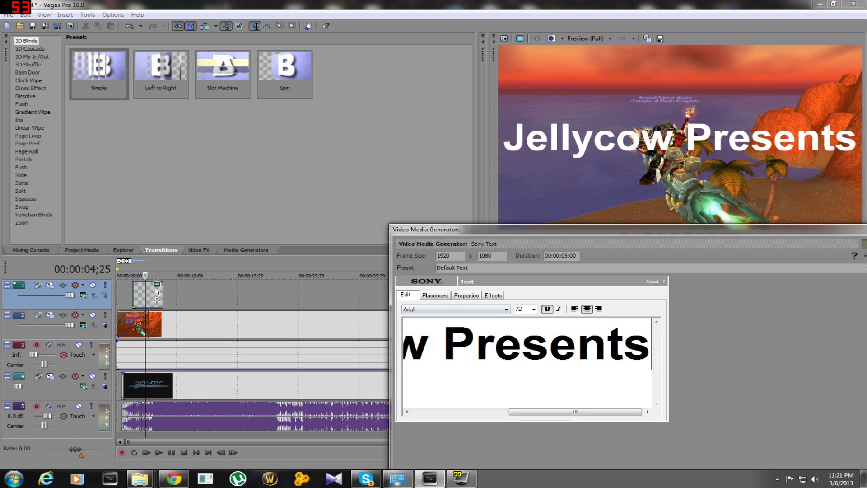
pyautogui.click(534, 309)
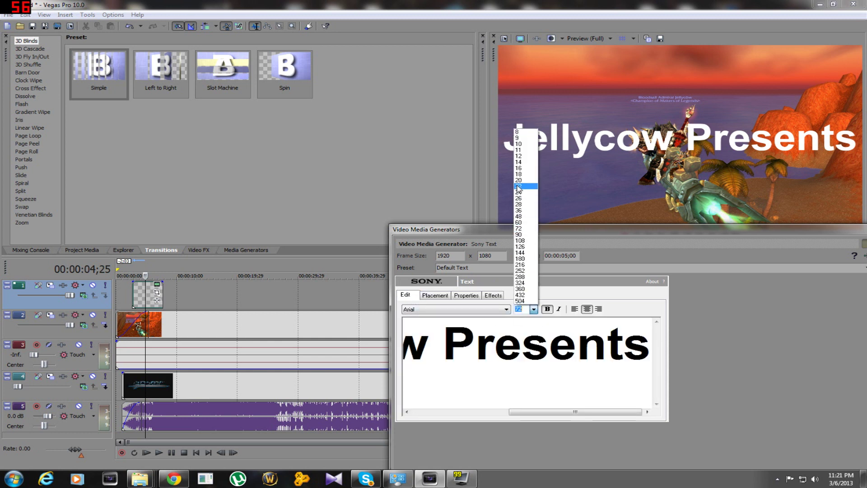
pyautogui.click(520, 186)
pyautogui.press('Down')
pyautogui.press('Down')
pyautogui.press('Down')
pyautogui.press('Down')
pyautogui.press('Down')
pyautogui.press('Down')
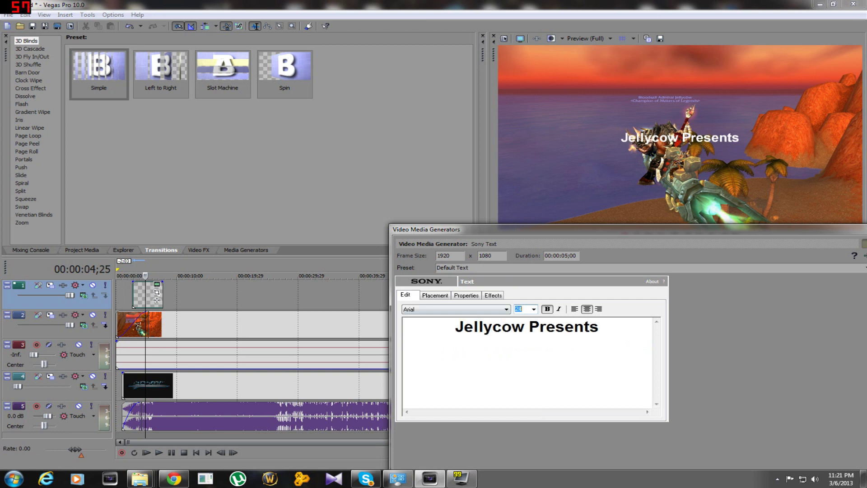
# - Set the title's font size to 48 and try several fonts, settling on DEAD SECRETARY
pyautogui.press('Up')
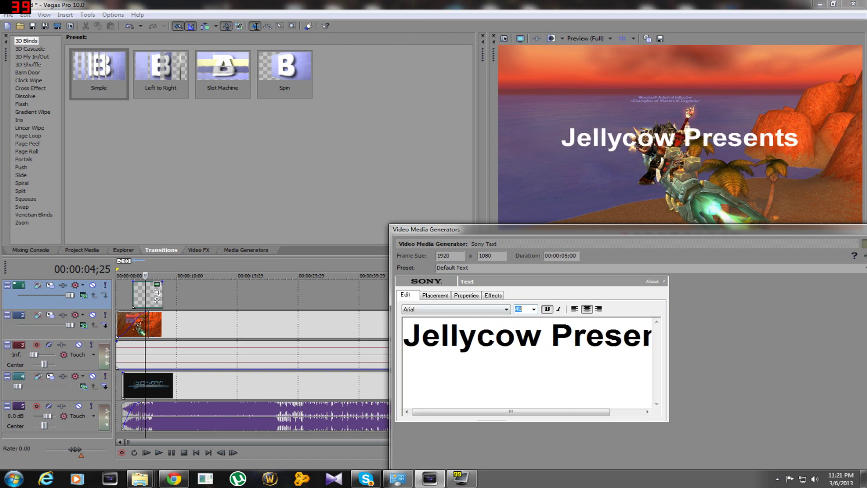
pyautogui.click(494, 311)
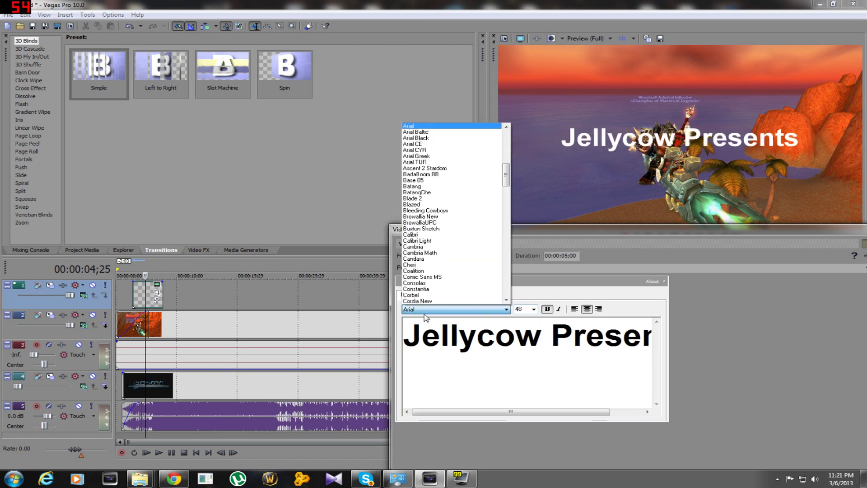
pyautogui.click(437, 205)
pyautogui.press('Down')
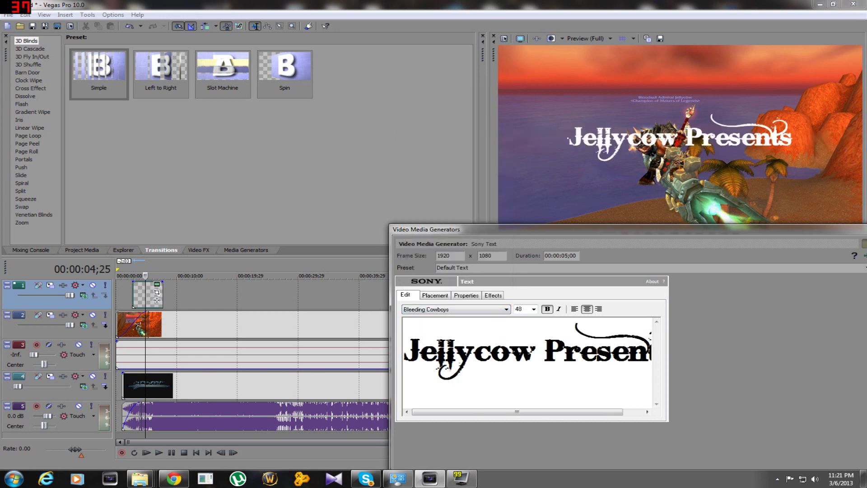
pyautogui.press('Down')
pyautogui.press('Down')
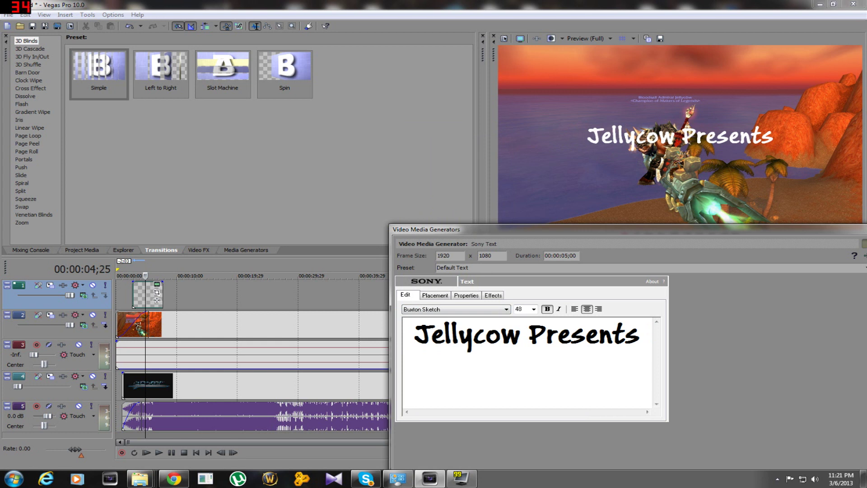
pyautogui.press('Down')
pyautogui.press('Up')
pyautogui.click(547, 310)
pyautogui.click(547, 310)
pyautogui.press('Down')
pyautogui.press('Down')
pyautogui.press('Down')
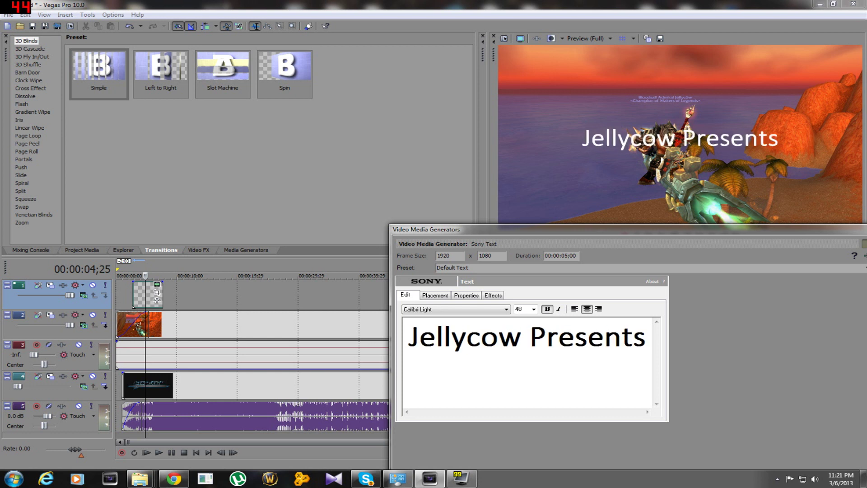
pyautogui.press('Down')
pyautogui.press('Down')
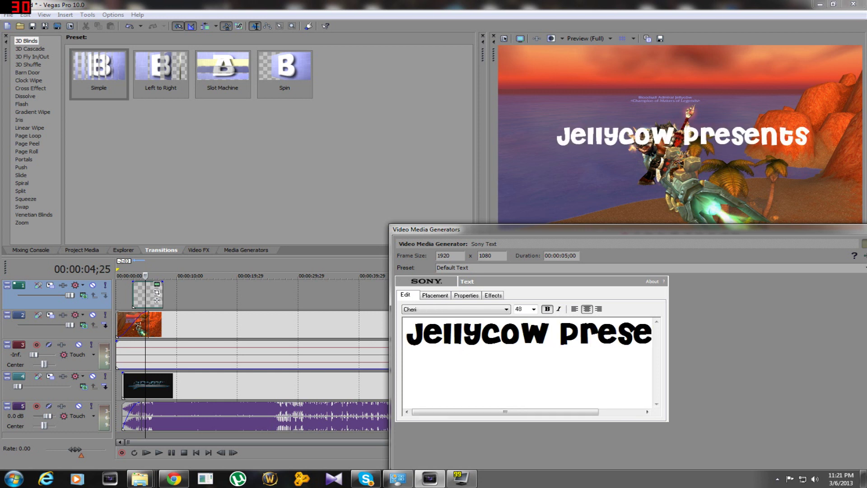
pyautogui.press('Down')
pyautogui.press('Up')
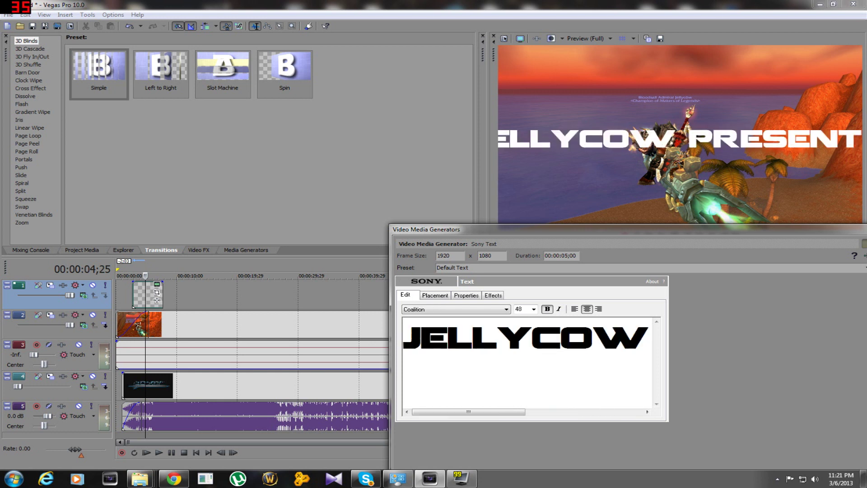
pyautogui.press('Down')
pyautogui.press('Down')
pyautogui.press('Down')
pyautogui.press('Down')
pyautogui.press('Down')
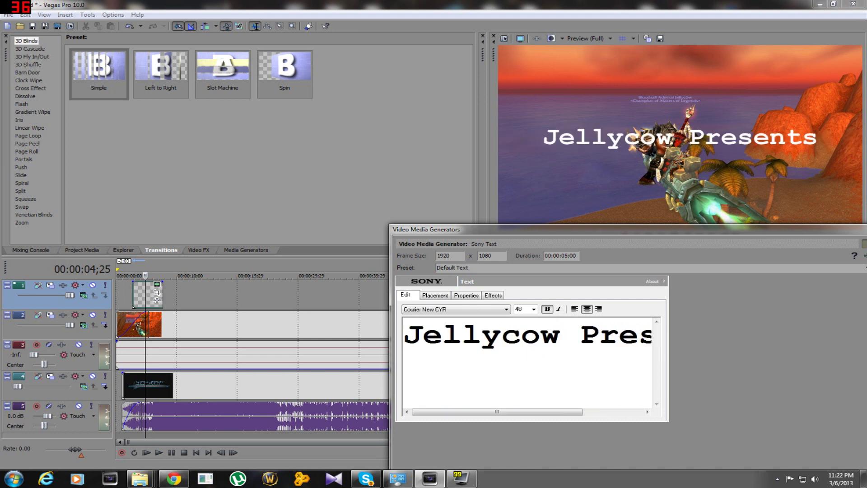
pyautogui.press('Down')
pyautogui.press('Down')
pyautogui.press('Down')
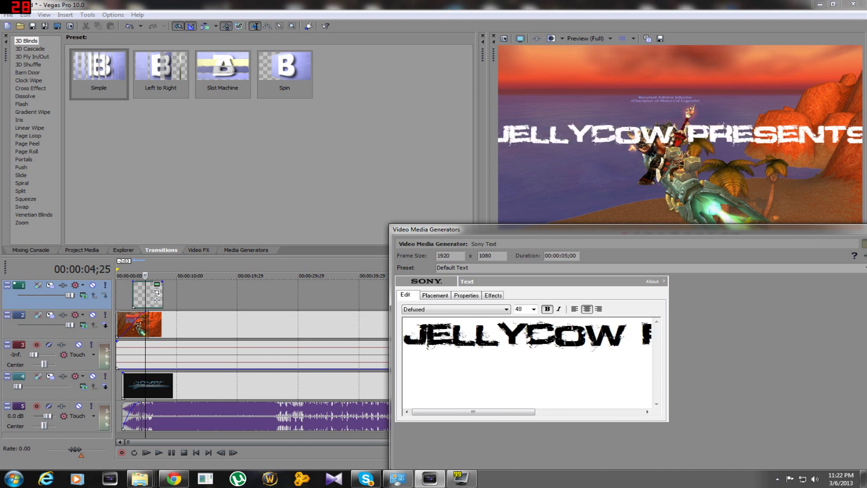
pyautogui.press('Up')
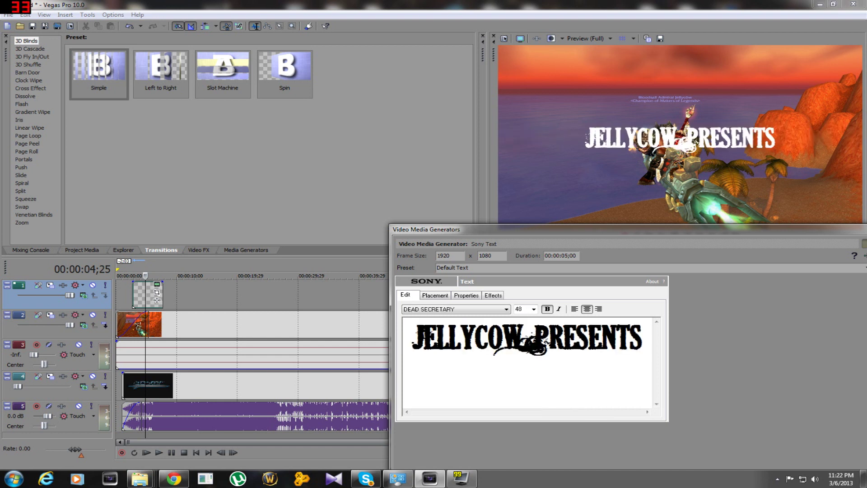
# - Turn off bold for the title and set its text color to dark red (188, 0, 0)
pyautogui.click(460, 296)
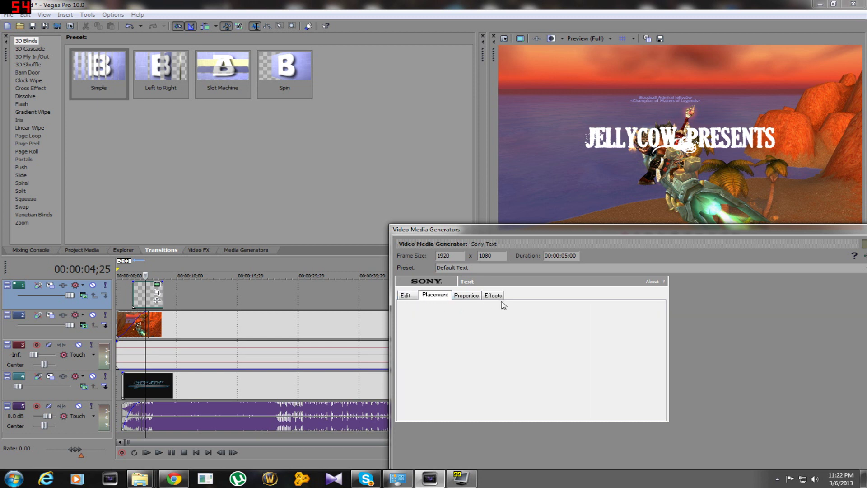
pyautogui.click(405, 296)
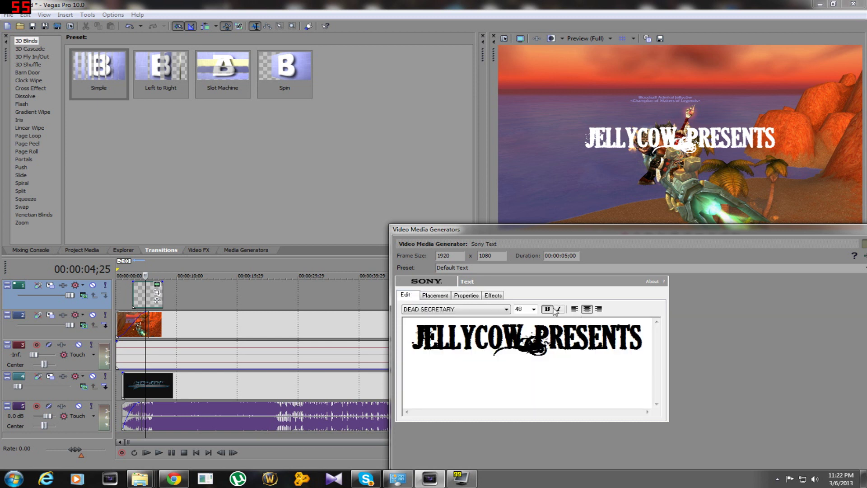
pyautogui.click(557, 310)
pyautogui.click(468, 296)
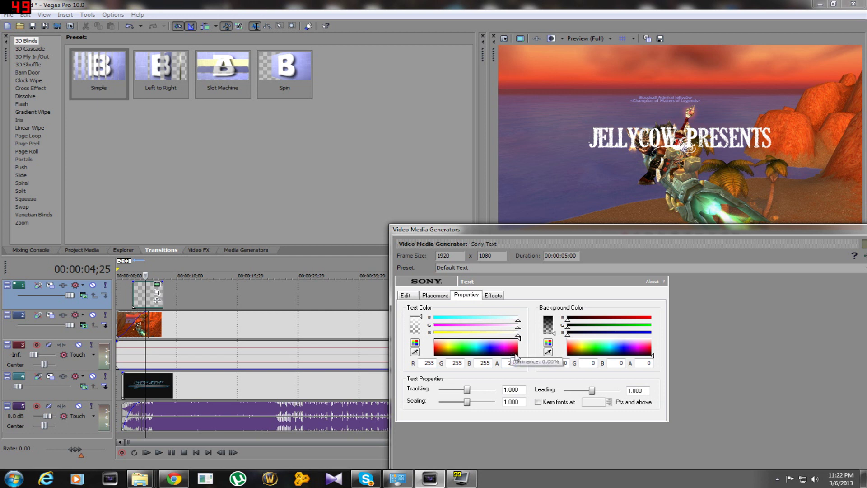
pyautogui.click(516, 356)
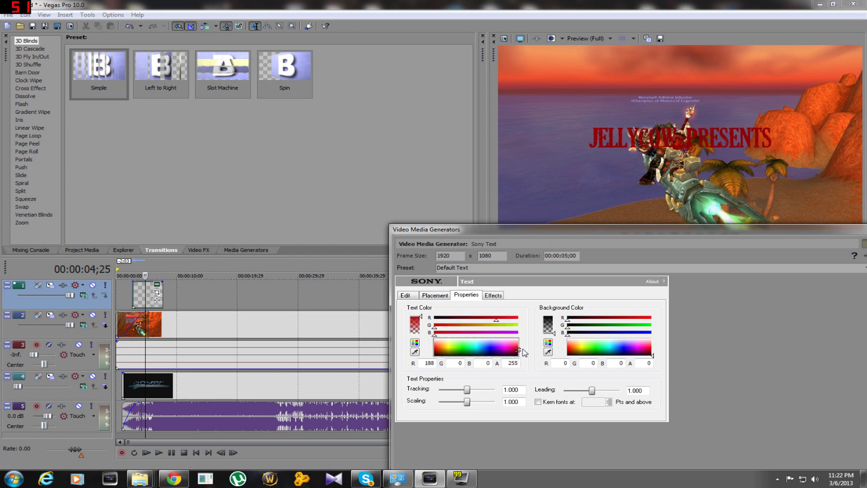
pyautogui.moveTo(524, 351); pyautogui.dragTo(525, 353)
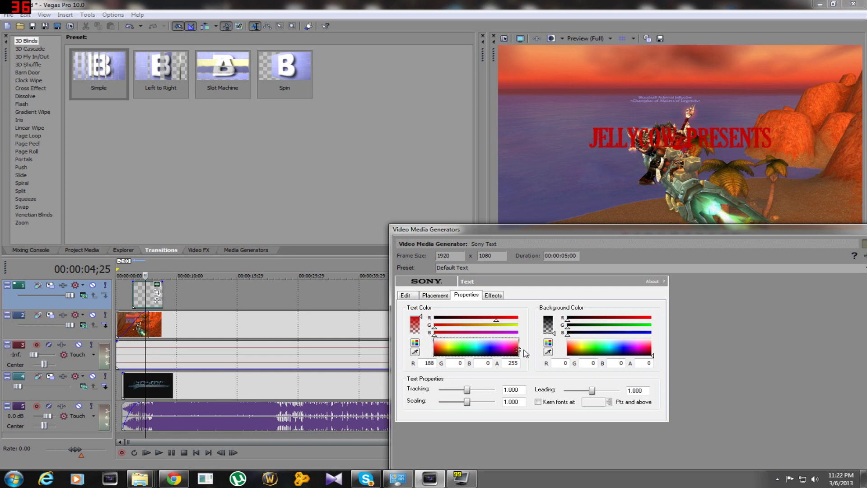
# - Add a drop shadow to the title text with an X offset of 0.036
pyautogui.click(497, 295)
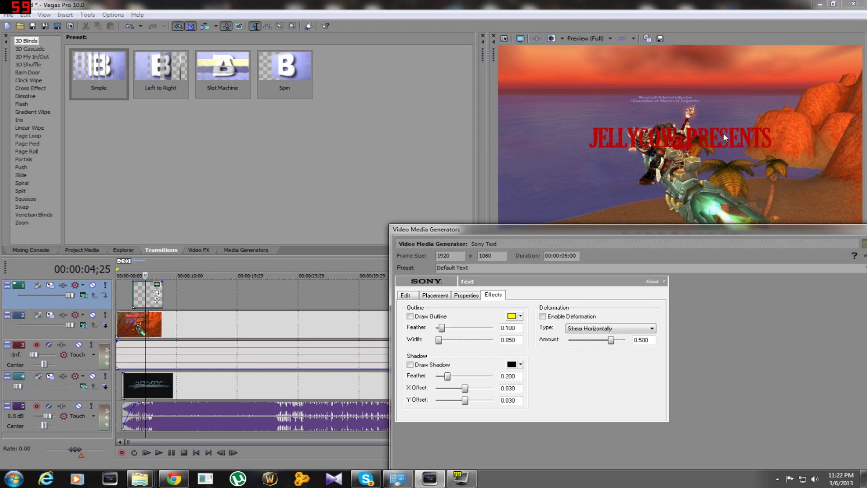
pyautogui.click(410, 364)
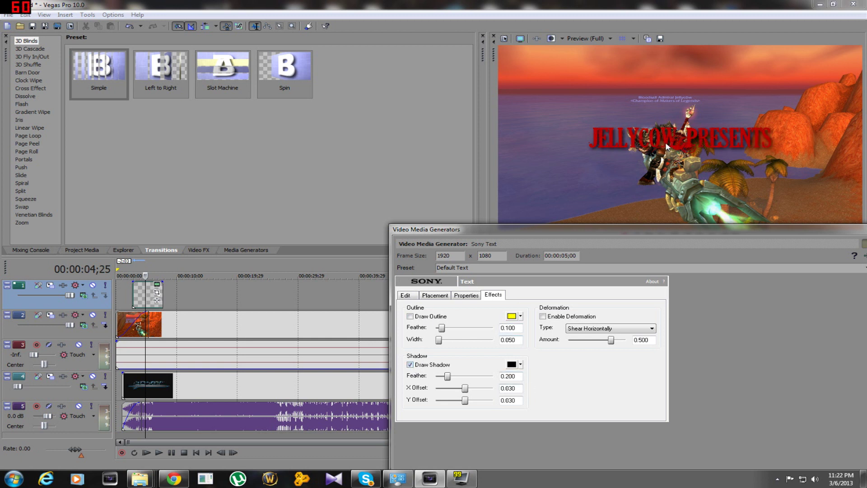
pyautogui.moveTo(450, 382); pyautogui.dragTo(467, 389)
# - Draw an outline around the title text and change the outline color to a near-black shade
pyautogui.click(412, 317)
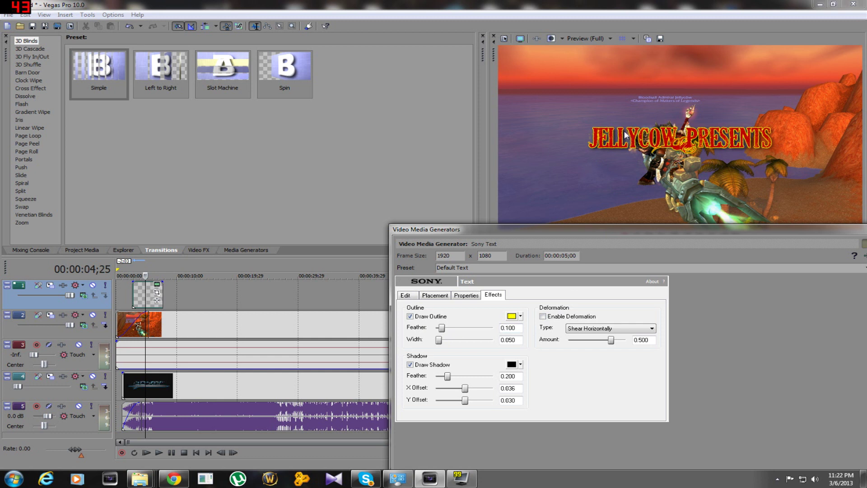
pyautogui.click(522, 316)
pyautogui.click(535, 357)
pyautogui.moveTo(534, 357); pyautogui.dragTo(538, 363)
# - Review the title's placement, properties, effects and edit settings, and close the text generator
pyautogui.click(450, 296)
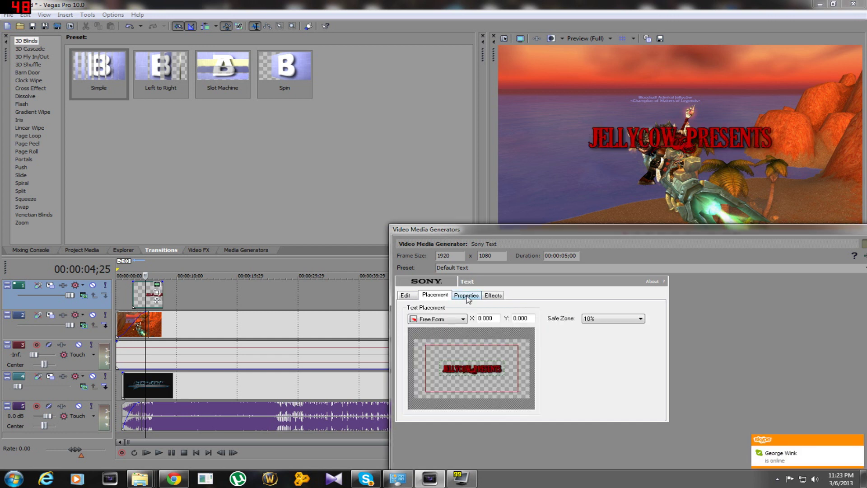
pyautogui.click(467, 296)
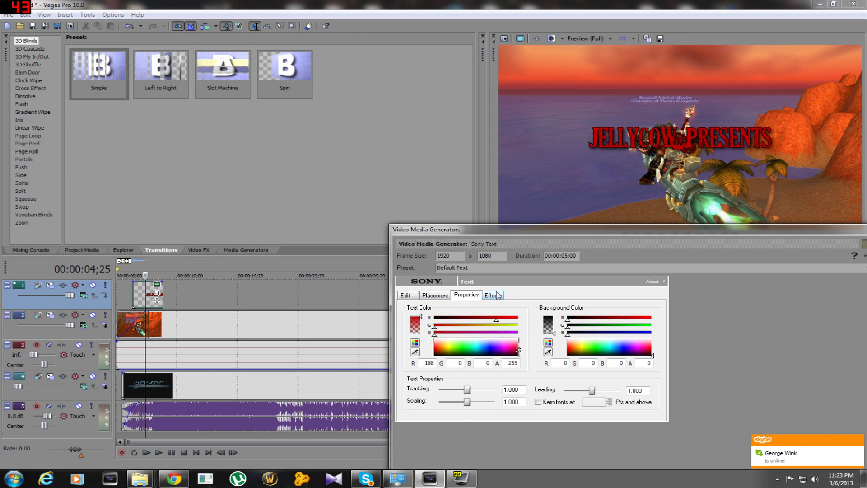
pyautogui.click(498, 296)
pyautogui.click(407, 296)
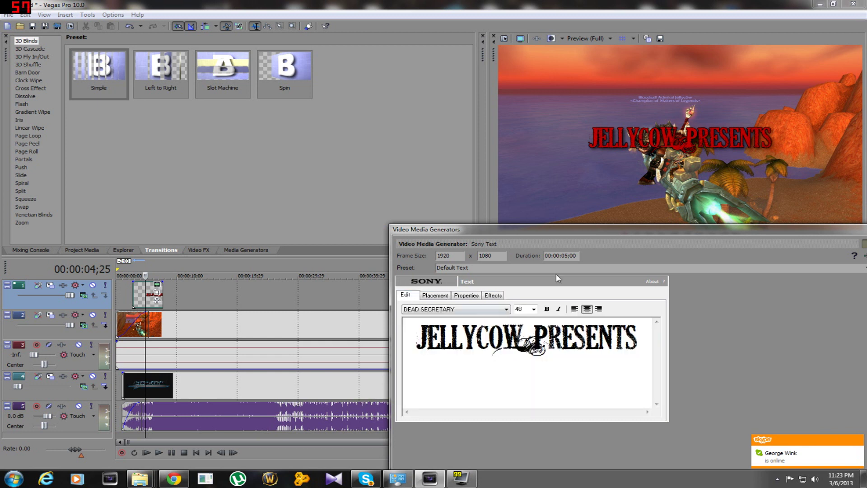
pyautogui.moveTo(851, 224); pyautogui.dragTo(696, 220)
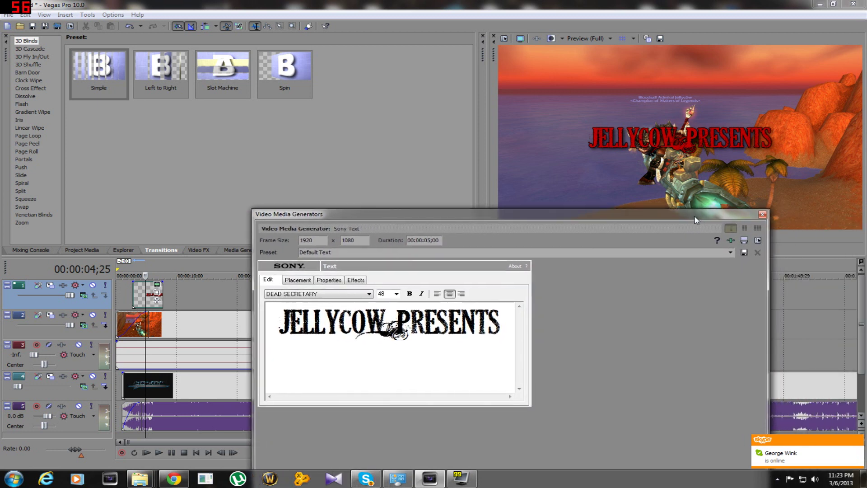
pyautogui.click(762, 214)
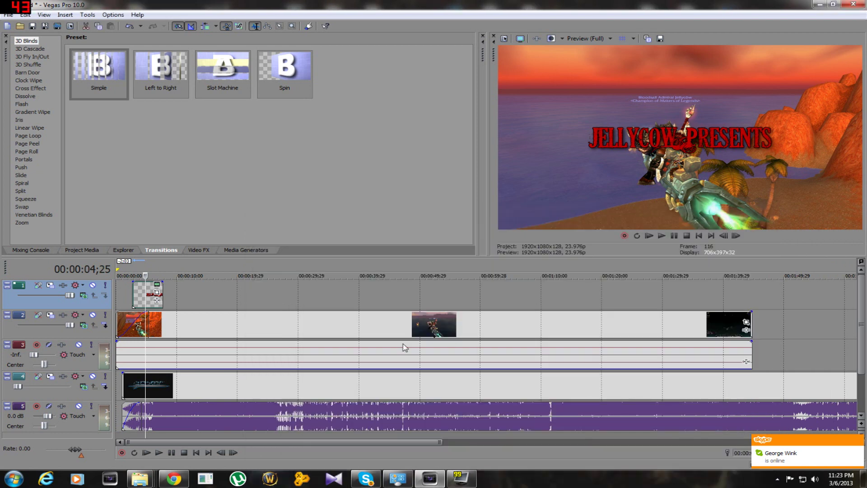
# - Play back the opening of the video from just before the title's start to check the title
pyautogui.click(132, 295)
pyautogui.moveTo(139, 296)
pyautogui.mouseDown()
pyautogui.moveTo(159, 295)
pyautogui.moveTo(140, 296)
pyautogui.mouseUp()
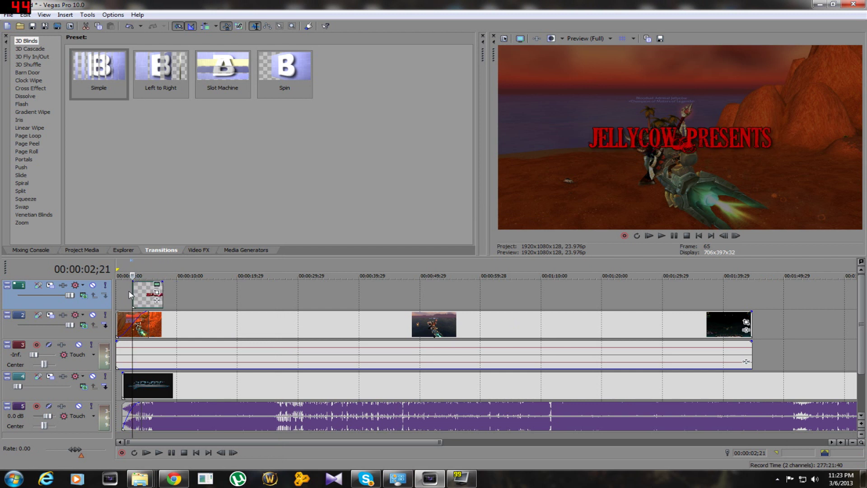
pyautogui.click(122, 294)
pyautogui.click(661, 235)
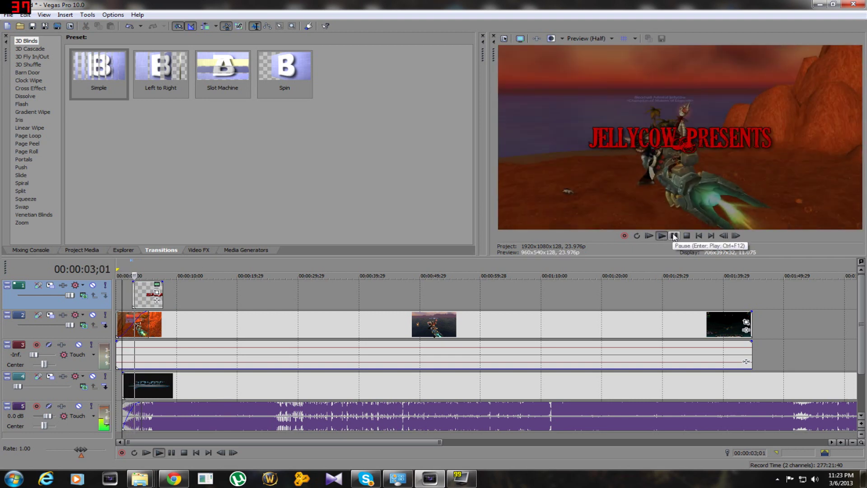
pyautogui.click(674, 235)
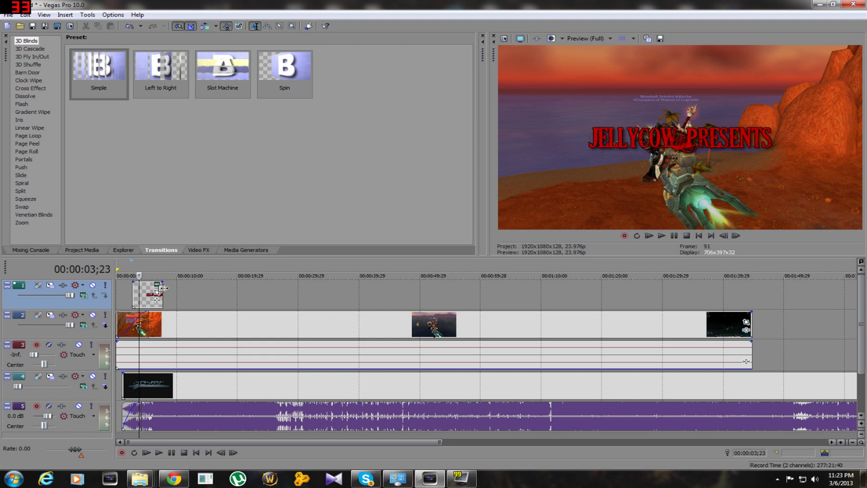
# - Extend the end of the title event to a length of about 8 seconds and move it about 1.5 seconds earlier
pyautogui.moveTo(163, 288); pyautogui.dragTo(180, 301)
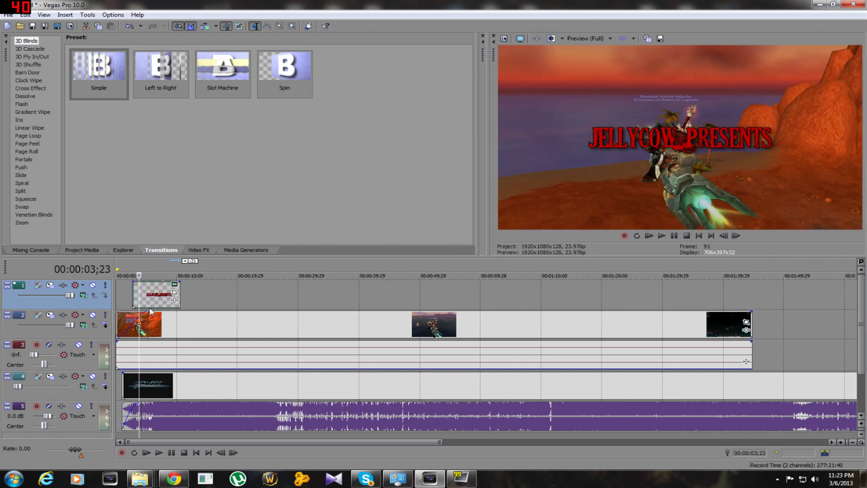
pyautogui.scroll(3, 167, 299)
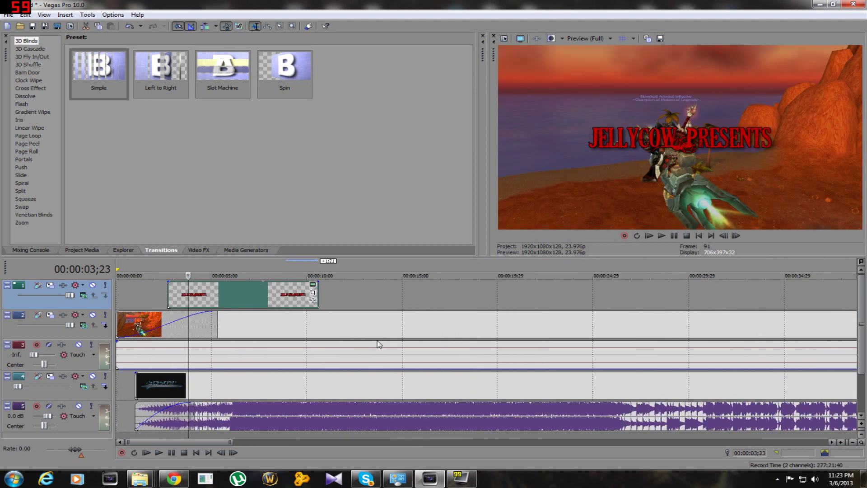
pyautogui.scroll(-3, 461, 321)
pyautogui.scroll(3, 193, 323)
pyautogui.scroll(2, 260, 312)
pyautogui.moveTo(335, 303); pyautogui.dragTo(289, 303)
# - Add a fade-in of about 0.8 seconds to the start of the title event and play it back
pyautogui.click(122, 305)
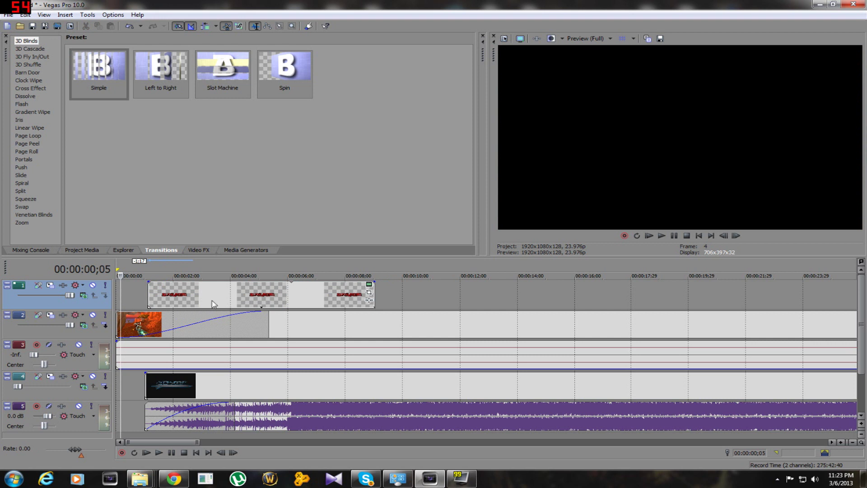
pyautogui.click(208, 294)
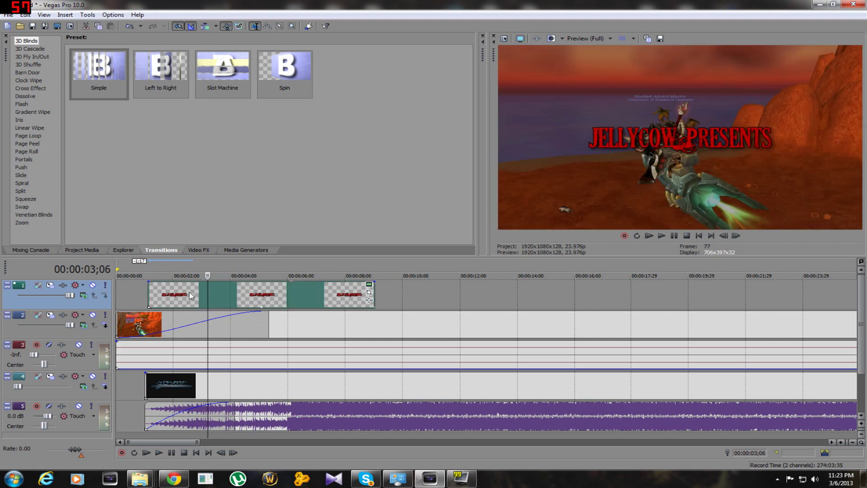
pyautogui.moveTo(149, 281); pyautogui.dragTo(173, 281)
pyautogui.click(133, 294)
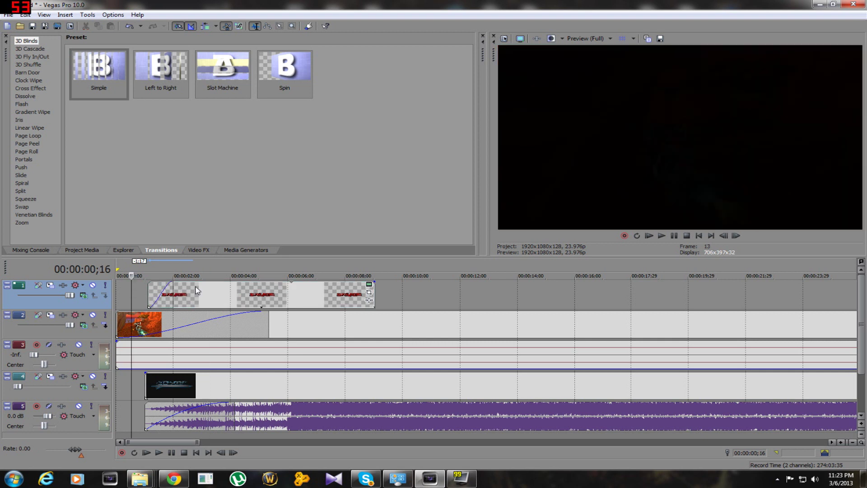
pyautogui.click(663, 236)
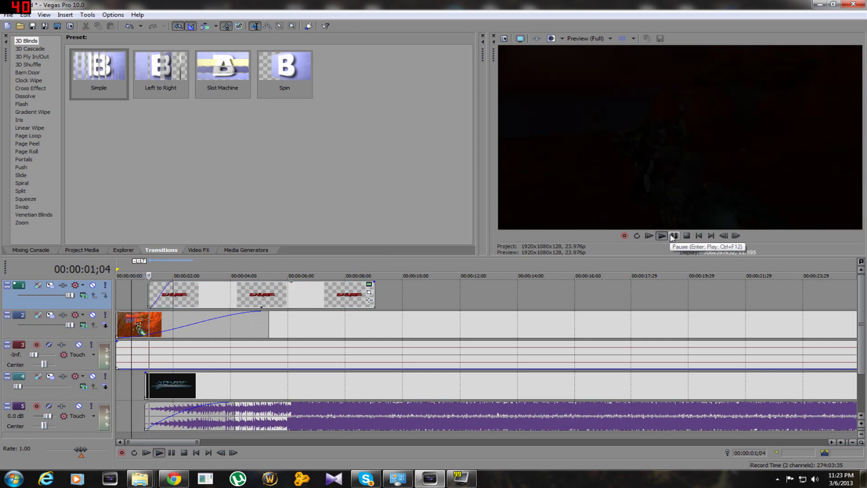
pyautogui.press('Return')
# - Move the title event to start at about 2.5 seconds, and view its pan/crop settings without changing them
pyautogui.moveTo(353, 294); pyautogui.dragTo(393, 294)
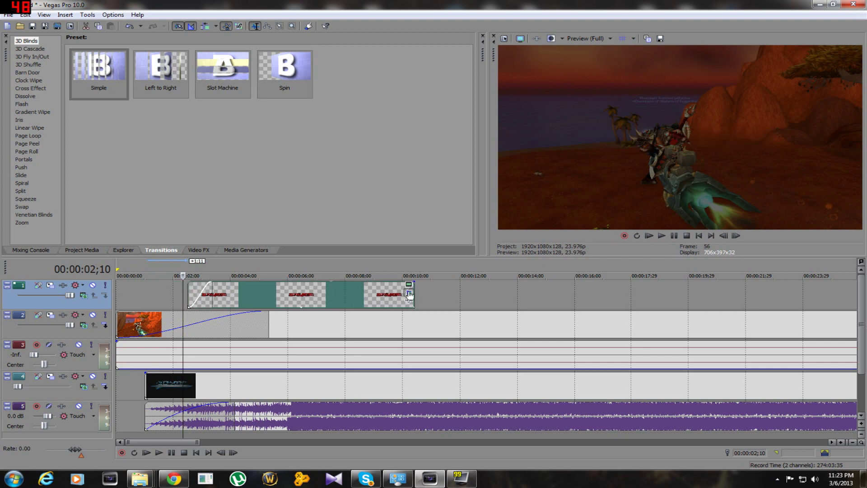
pyautogui.click(408, 292)
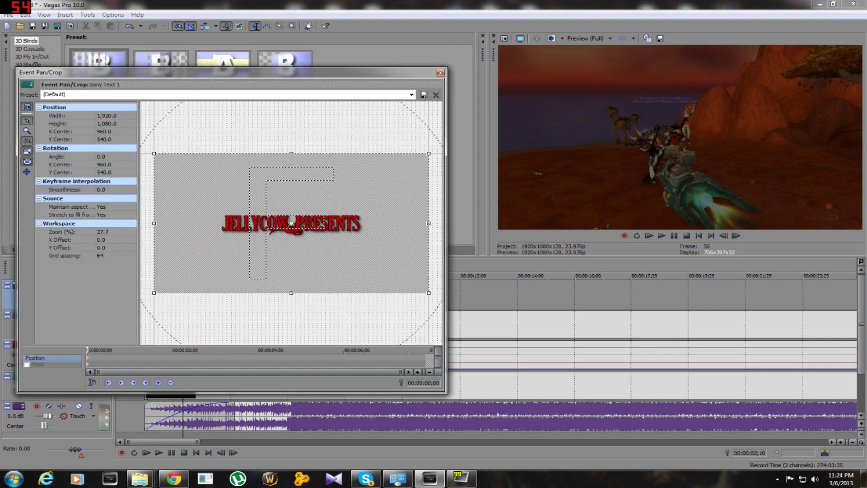
pyautogui.click(441, 73)
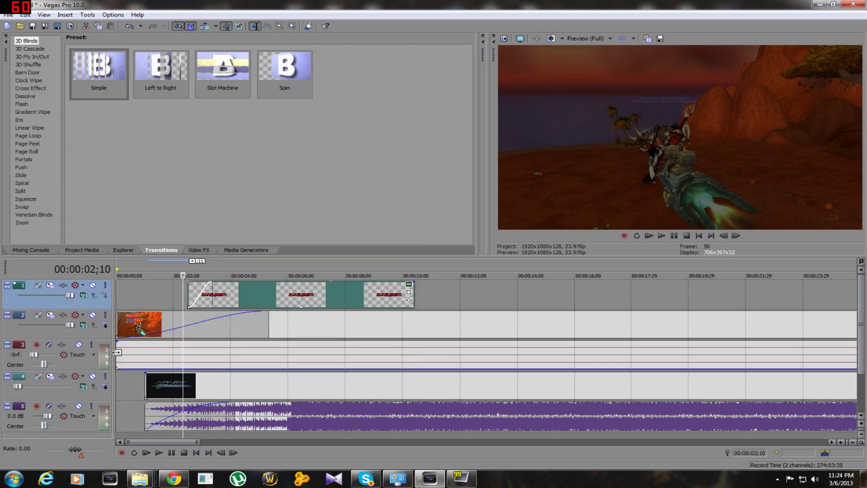
# - Review the title's text, placement, properties and effects settings without changing them
pyautogui.click(386, 294)
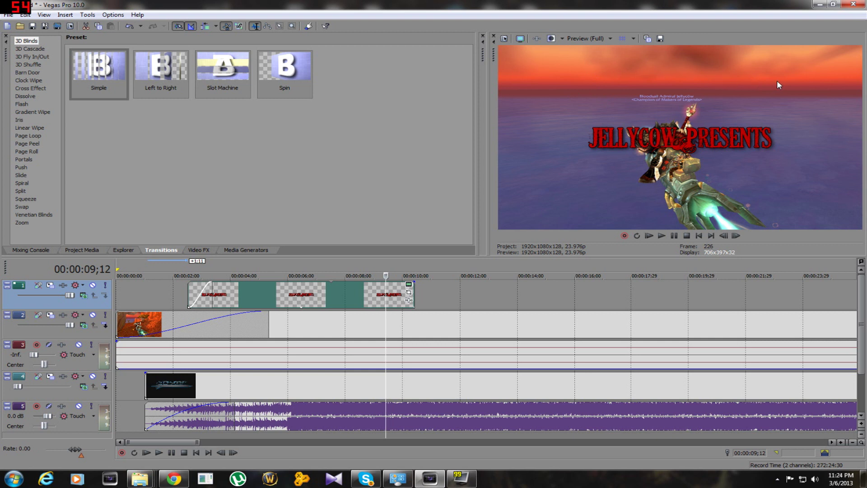
pyautogui.rightClick(622, 51)
pyautogui.click(524, 96)
pyautogui.click(356, 297)
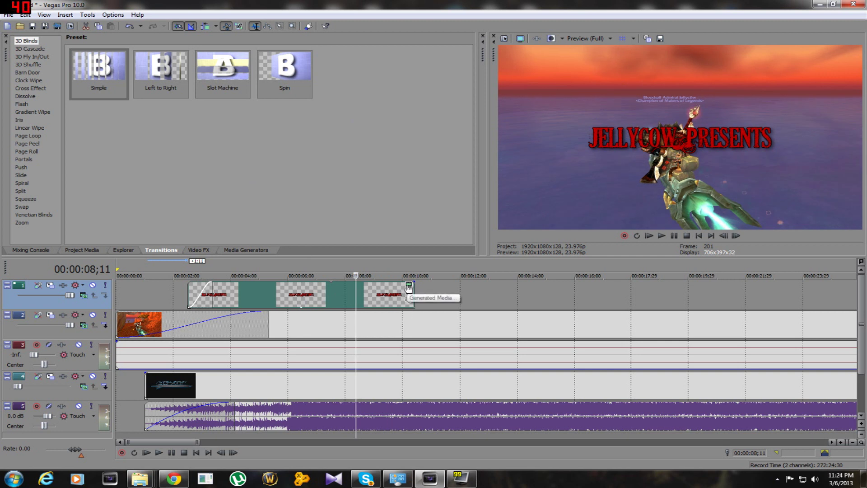
pyautogui.click(409, 287)
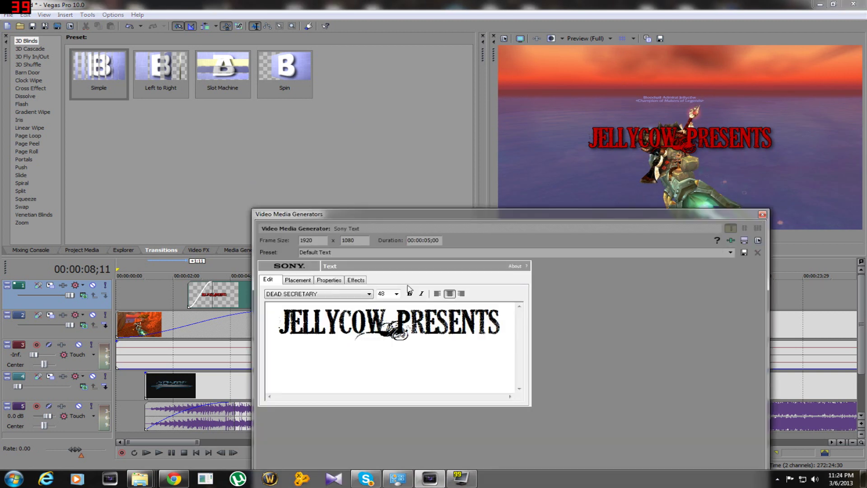
pyautogui.click(298, 280)
pyautogui.click(336, 282)
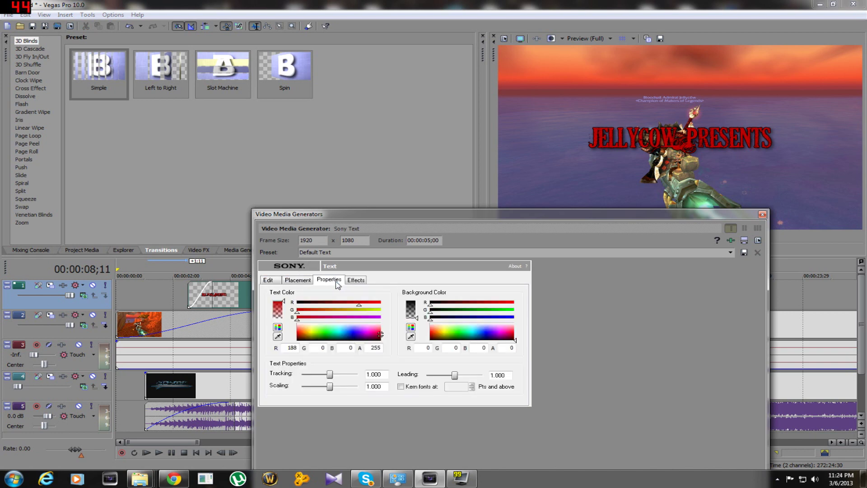
pyautogui.click(363, 280)
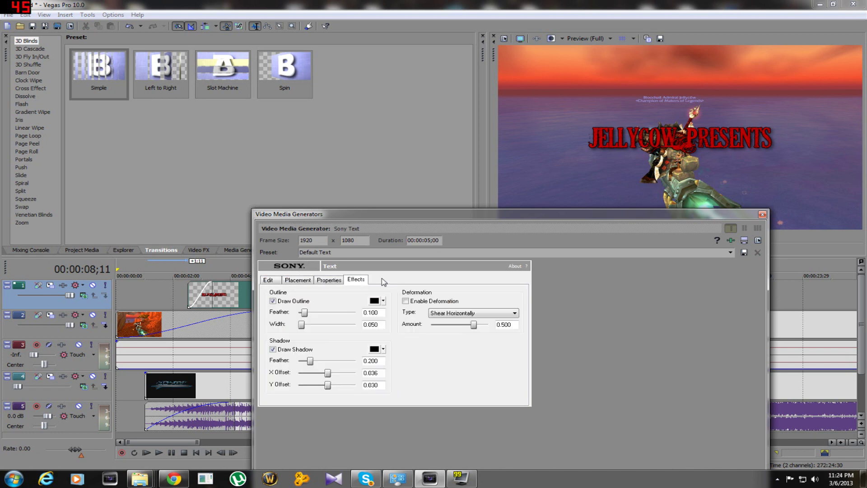
pyautogui.click(763, 216)
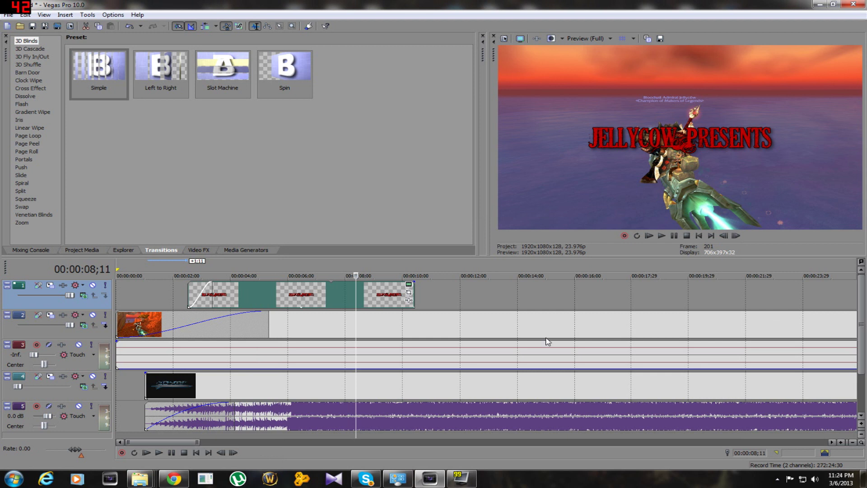
# - Open the title event's pan/crop settings, try enlarging the frame to a width of 1,980, and restore the default frame
pyautogui.click(410, 293)
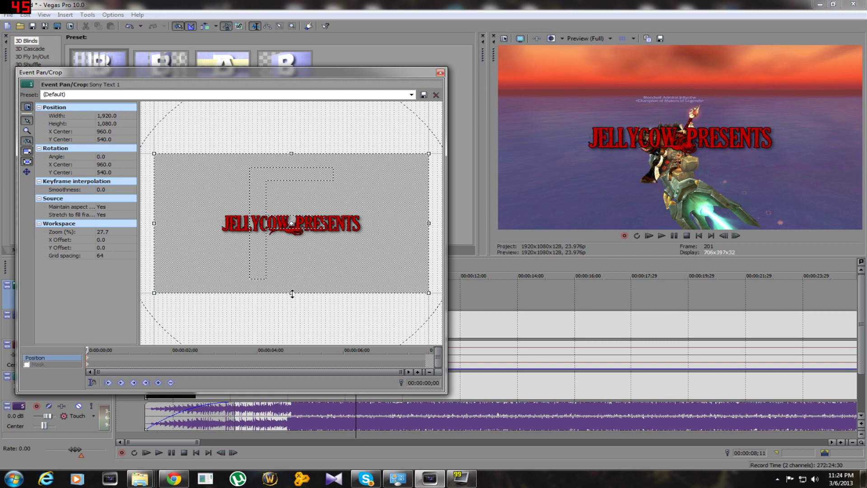
pyautogui.moveTo(293, 293); pyautogui.dragTo(315, 297)
pyautogui.rightClick(316, 255)
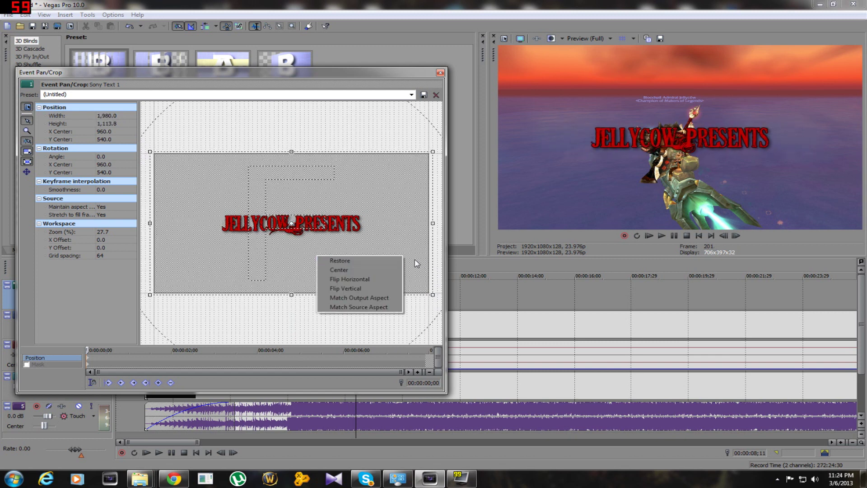
pyautogui.click(361, 260)
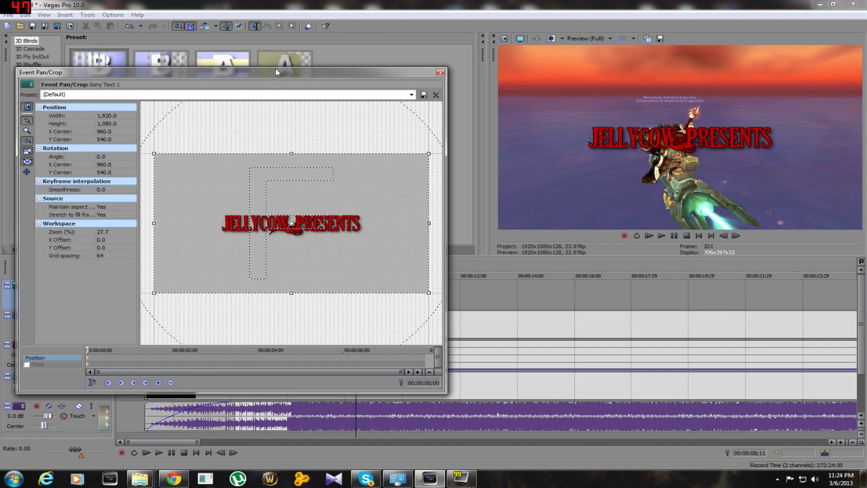
# - Raise the title in the picture by moving its pan/crop frame down to a Y center of about 911.3
pyautogui.moveTo(277, 72); pyautogui.dragTo(606, 120)
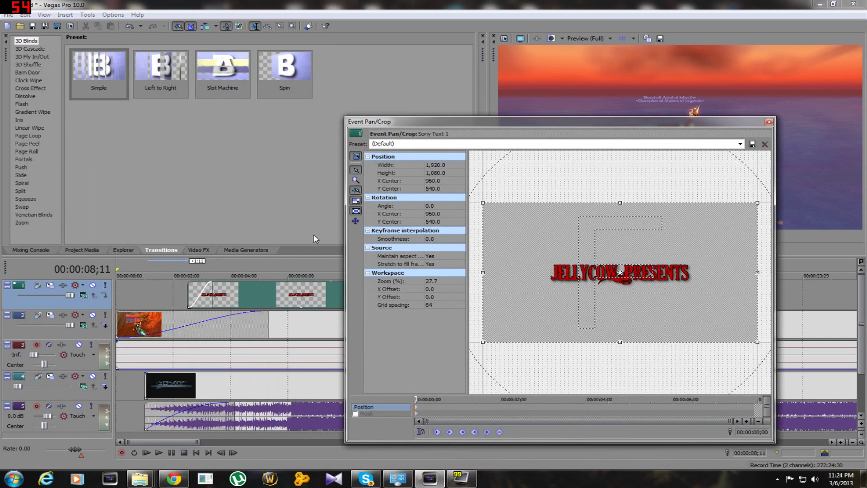
pyautogui.moveTo(492, 124); pyautogui.dragTo(229, 84)
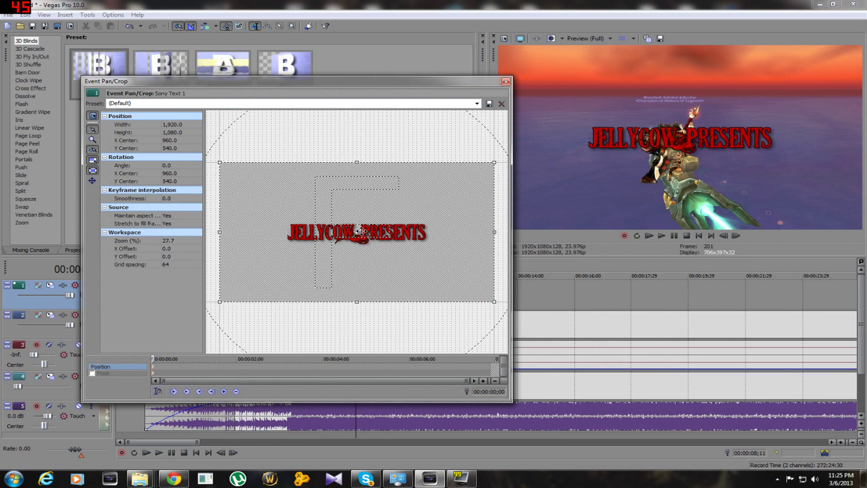
pyautogui.moveTo(346, 207); pyautogui.dragTo(345, 247)
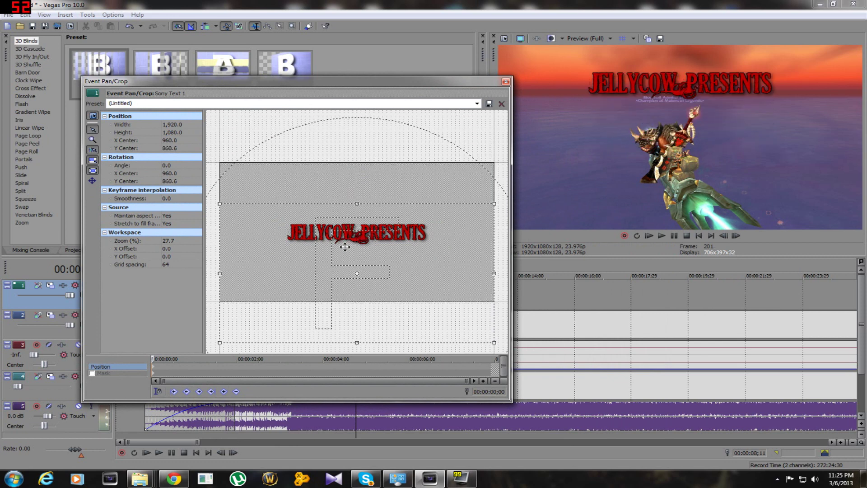
pyautogui.moveTo(345, 248); pyautogui.dragTo(345, 254)
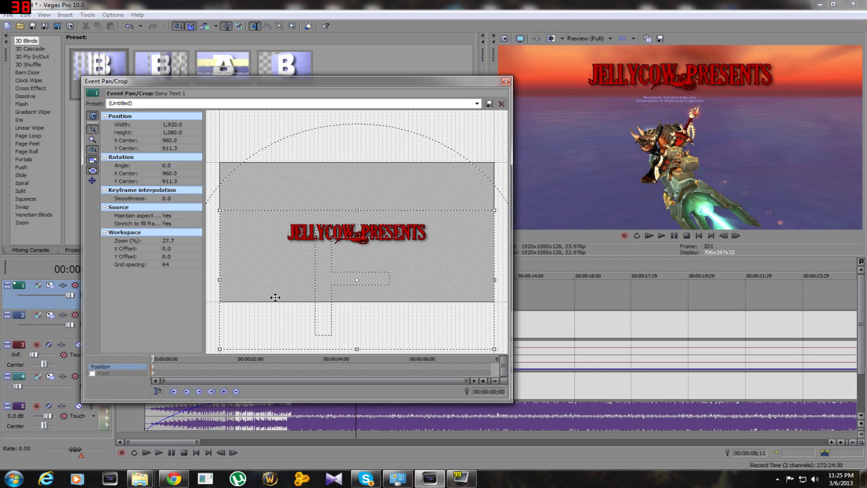
# - Shrink the title's pan/crop frame around its center to 960 by 540
pyautogui.moveTo(358, 348); pyautogui.dragTo(360, 311)
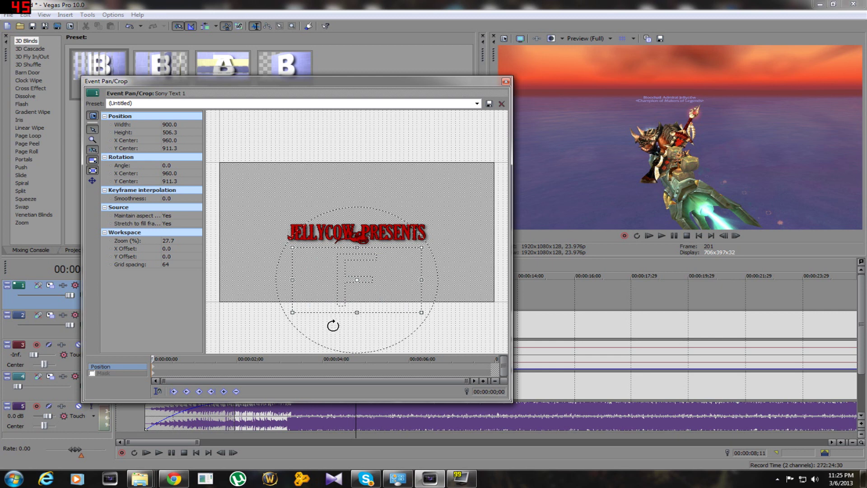
pyautogui.moveTo(356, 313); pyautogui.dragTo(356, 342)
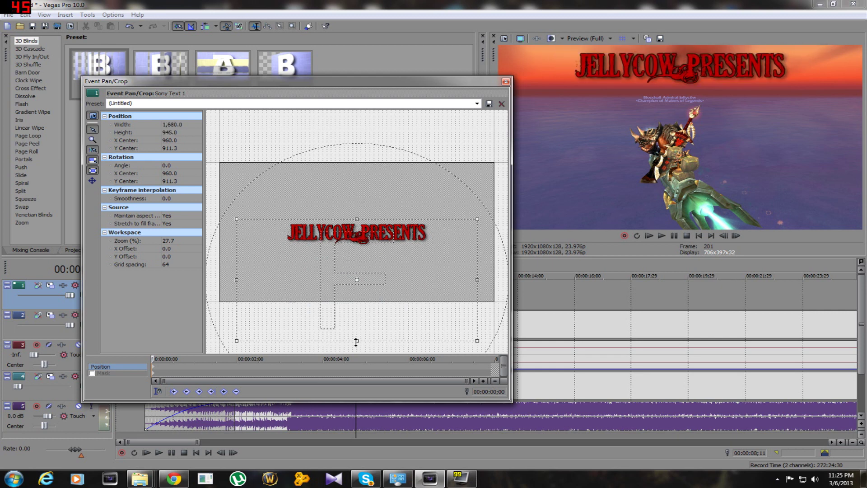
pyautogui.moveTo(356, 342); pyautogui.dragTo(356, 316)
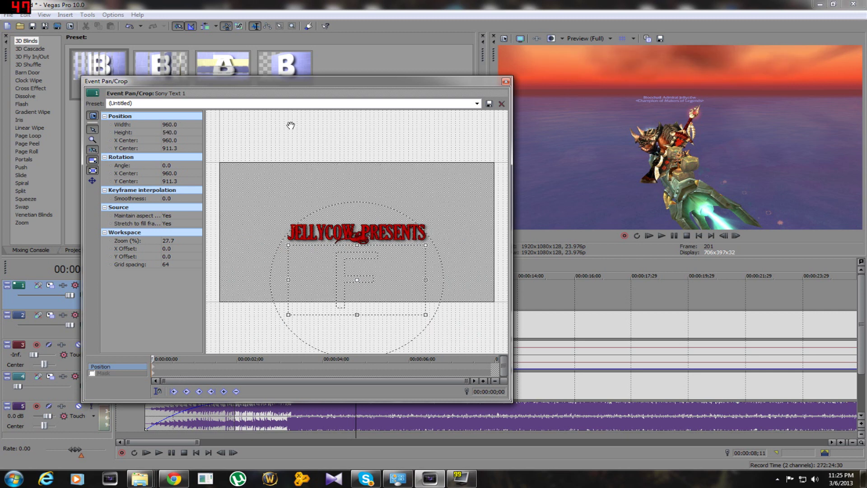
# - Enable the mask for the title event in the pan/crop settings and return to its position settings
pyautogui.moveTo(367, 81); pyautogui.dragTo(339, 139)
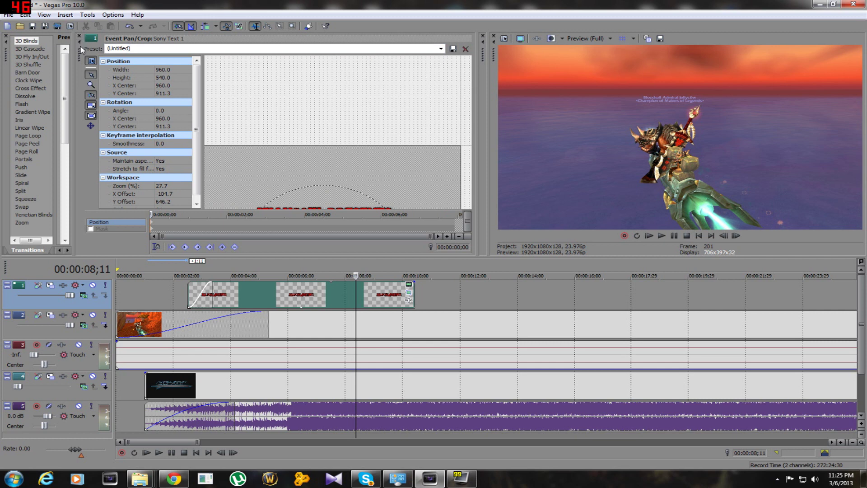
pyautogui.moveTo(75, 81); pyautogui.dragTo(104, 163)
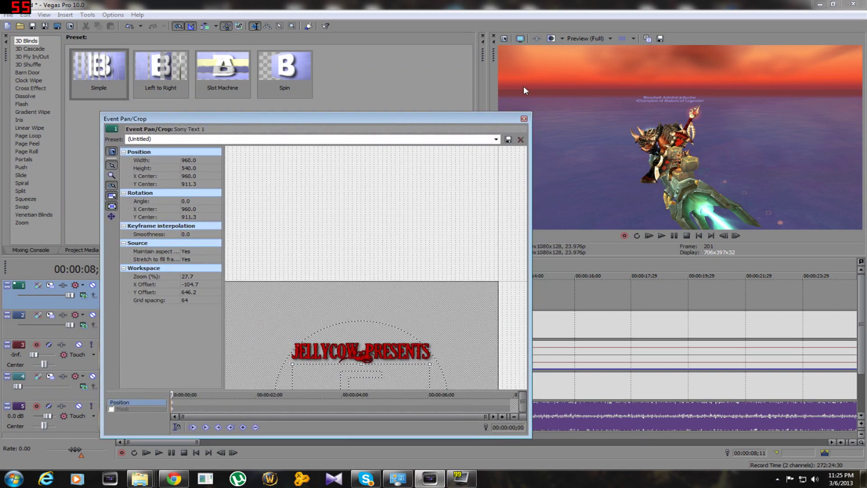
pyautogui.scroll(-3, 347, 265)
pyautogui.moveTo(372, 271); pyautogui.dragTo(394, 148)
pyautogui.scroll(3, 393, 199)
pyautogui.moveTo(460, 166); pyautogui.dragTo(446, 212)
pyautogui.scroll(2, 445, 214)
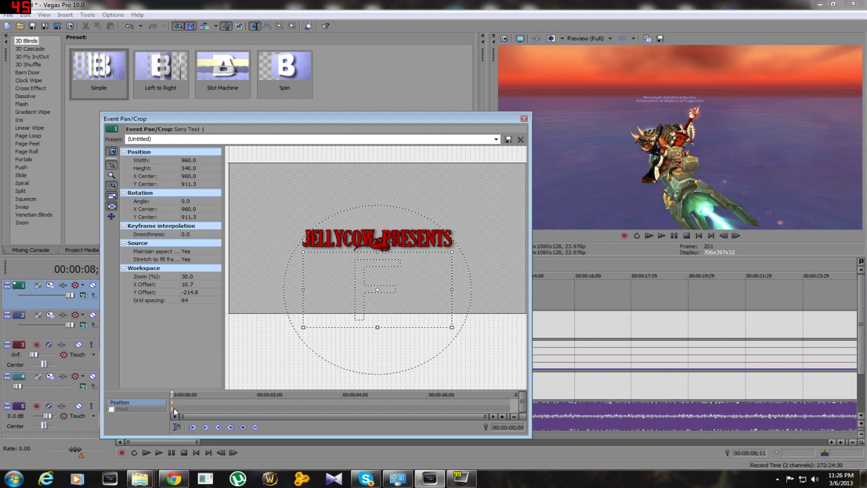
pyautogui.click(111, 409)
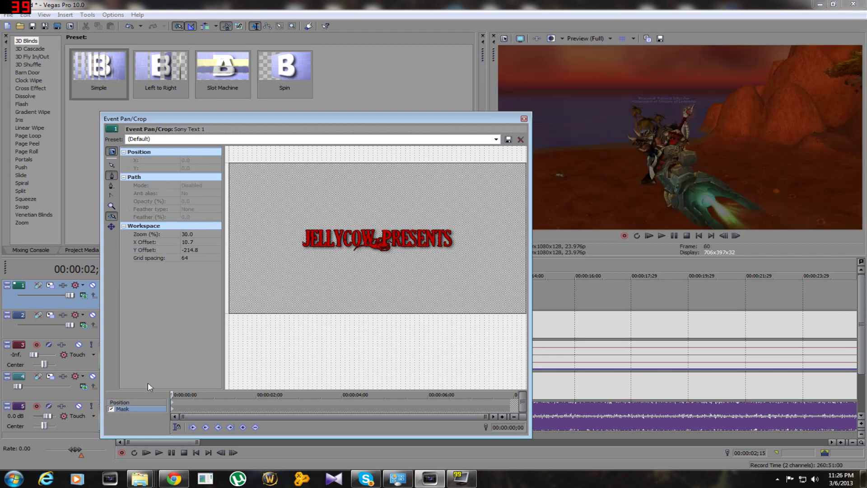
pyautogui.click(111, 409)
pyautogui.click(120, 403)
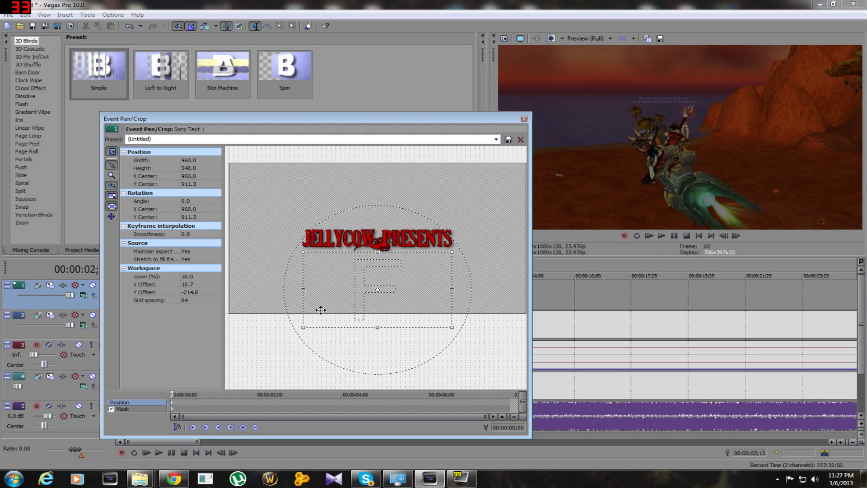
# - Add a position keyframe at 00:00:02;15 of the title event by enlarging the pan/crop frame to a width of about 1,740
pyautogui.click(277, 403)
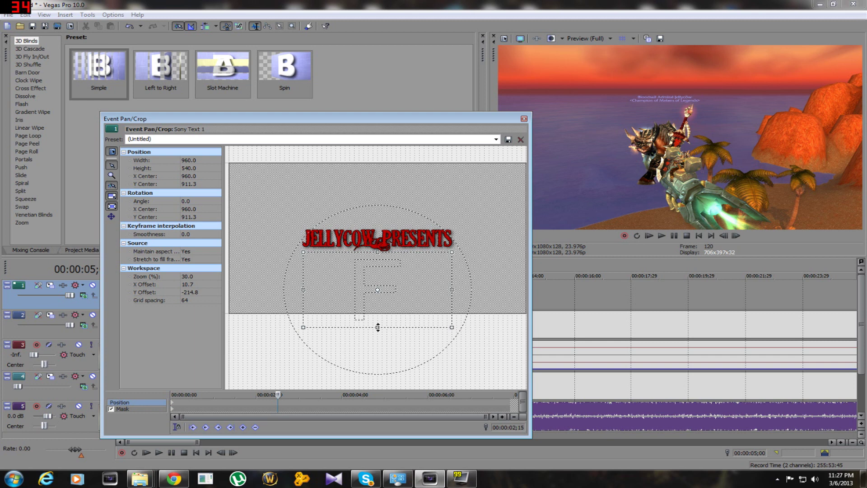
pyautogui.moveTo(378, 327); pyautogui.dragTo(378, 357)
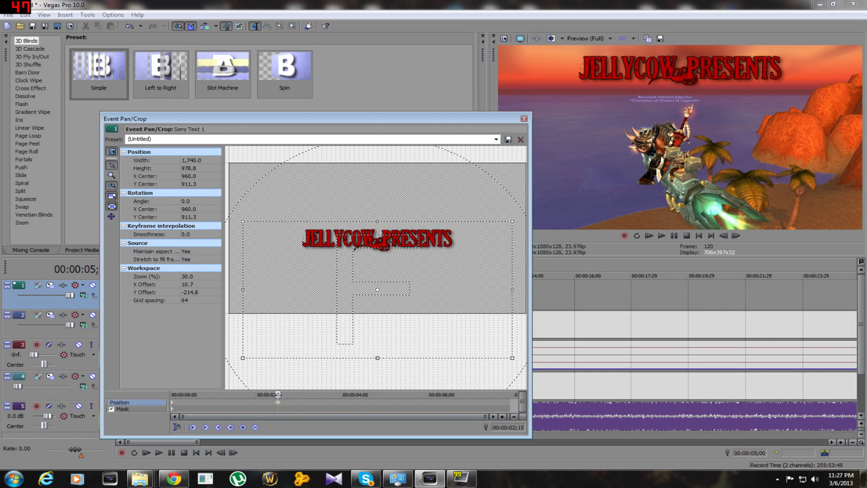
pyautogui.moveTo(278, 394)
pyautogui.mouseDown()
pyautogui.moveTo(173, 396)
pyautogui.moveTo(248, 382)
pyautogui.moveTo(284, 383)
pyautogui.moveTo(158, 399)
pyautogui.moveTo(277, 383)
pyautogui.mouseUp()
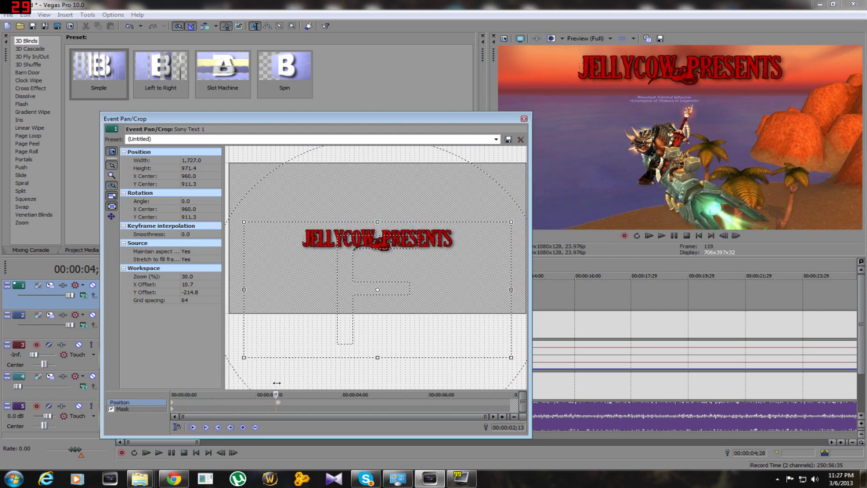
# - Move the title's second position keyframe to about 3.2 seconds and close the pan/crop settings
pyautogui.moveTo(280, 406); pyautogui.dragTo(298, 407)
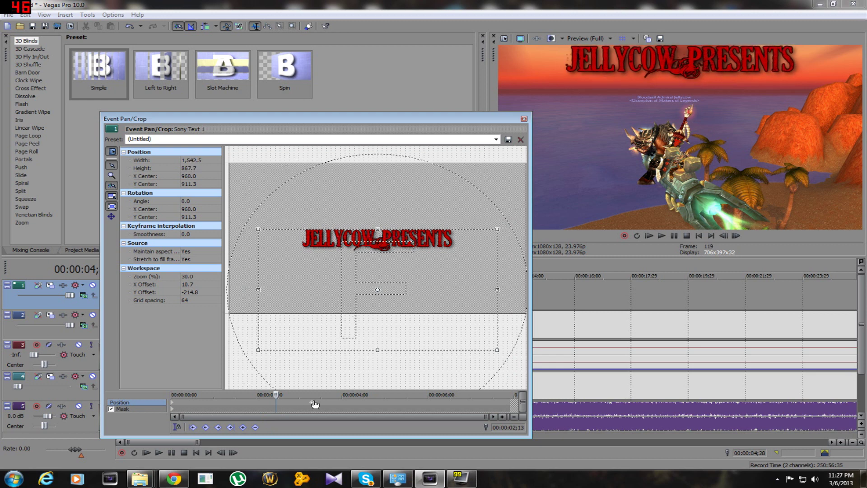
pyautogui.scroll(2, 308, 407)
pyautogui.moveTo(403, 407); pyautogui.dragTo(400, 408)
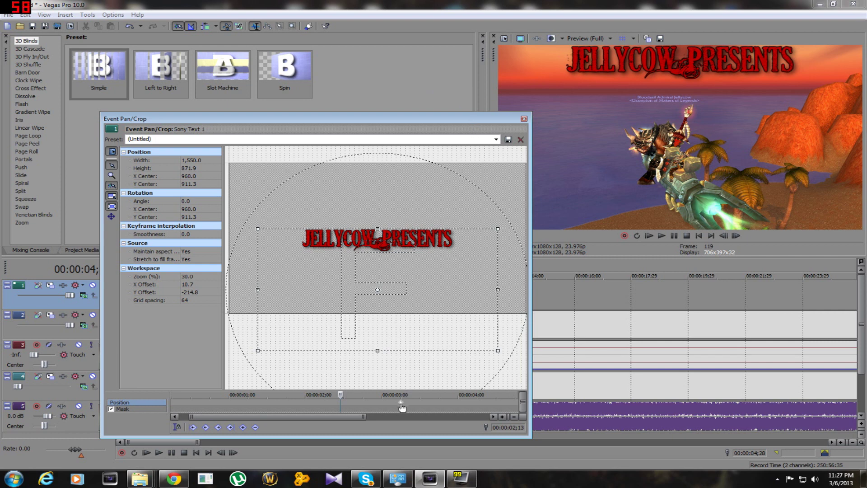
pyautogui.click(524, 120)
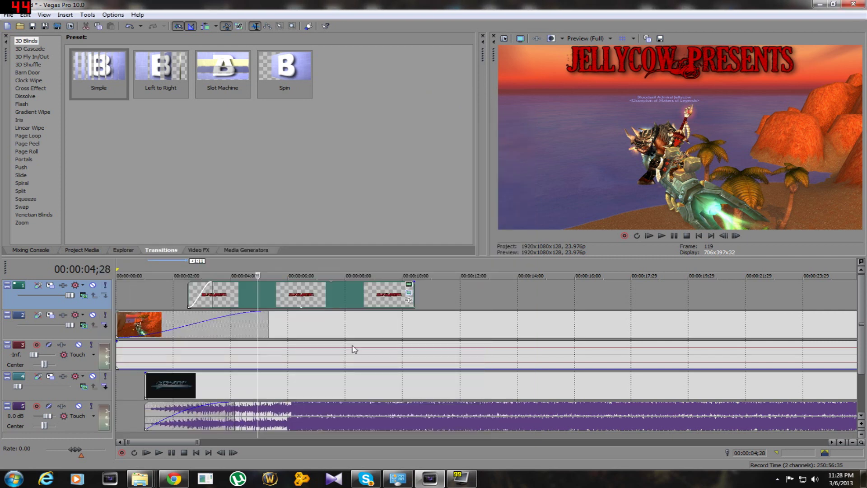
# - Play the video back from the start until past the title to check its animation
pyautogui.click(650, 235)
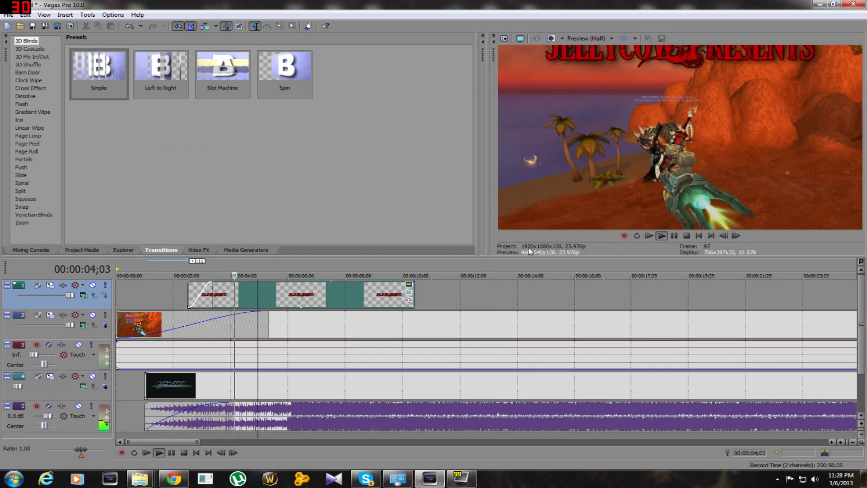
pyautogui.click(672, 237)
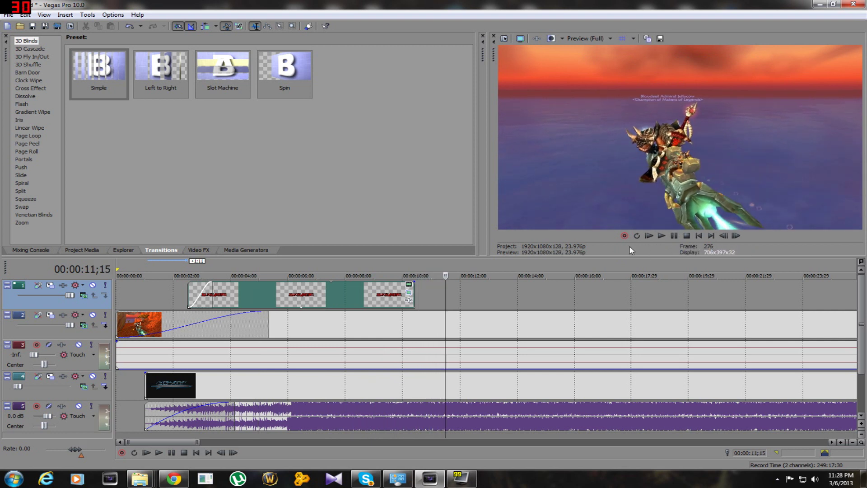
# - Add a fade-out of about 0.9 seconds to the end of the title event and play the title back
pyautogui.moveTo(418, 281); pyautogui.dragTo(390, 282)
pyautogui.click(175, 295)
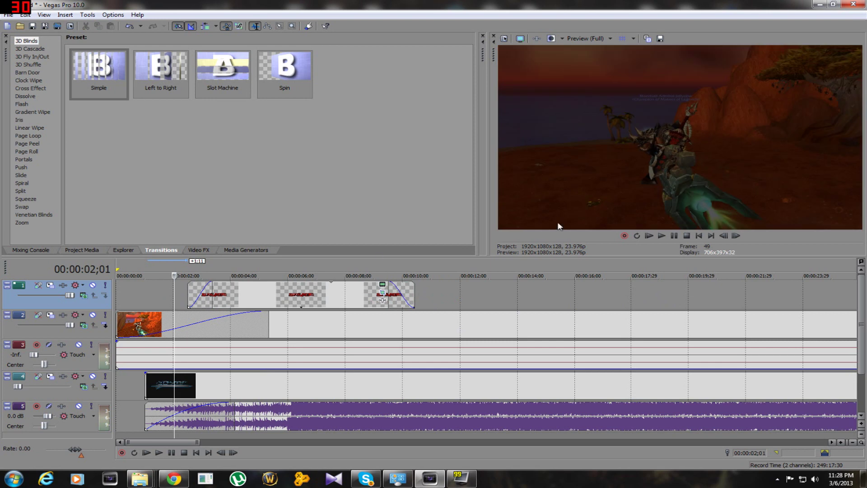
pyautogui.click(661, 236)
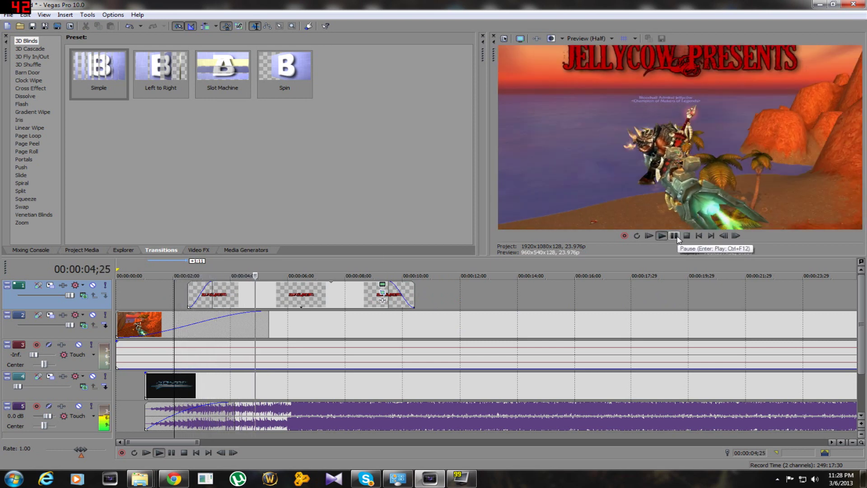
pyautogui.click(675, 236)
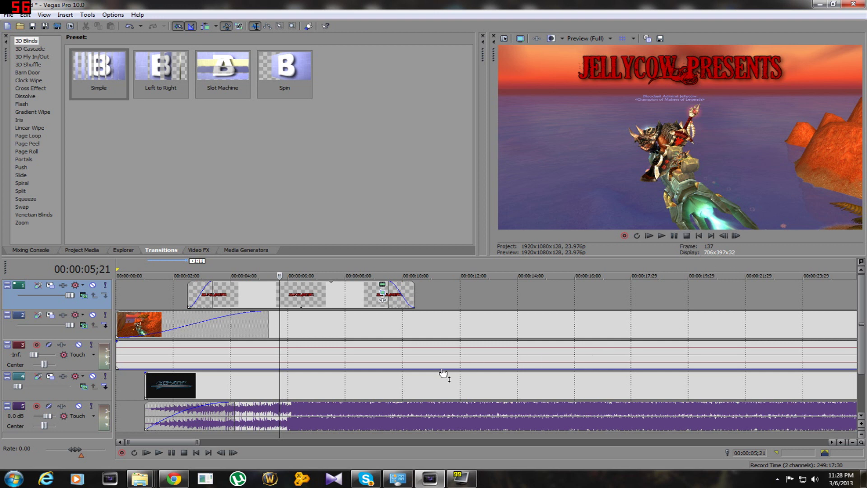
# - Select the gameplay clip and place the timeline cursor at the end of the title event, at 00:00:10;12
pyautogui.click(404, 318)
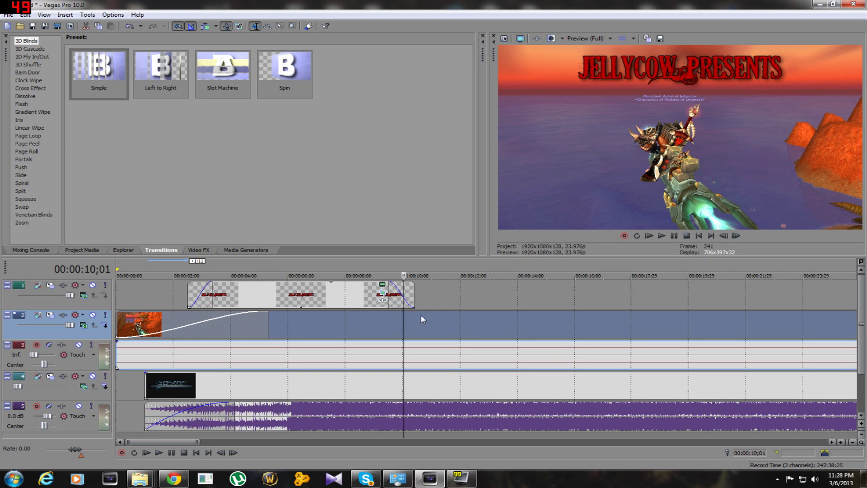
pyautogui.click(427, 315)
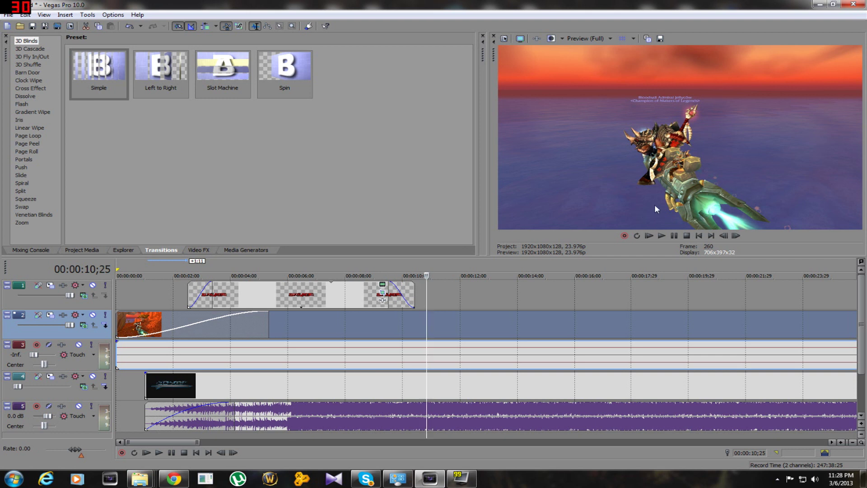
pyautogui.click(419, 325)
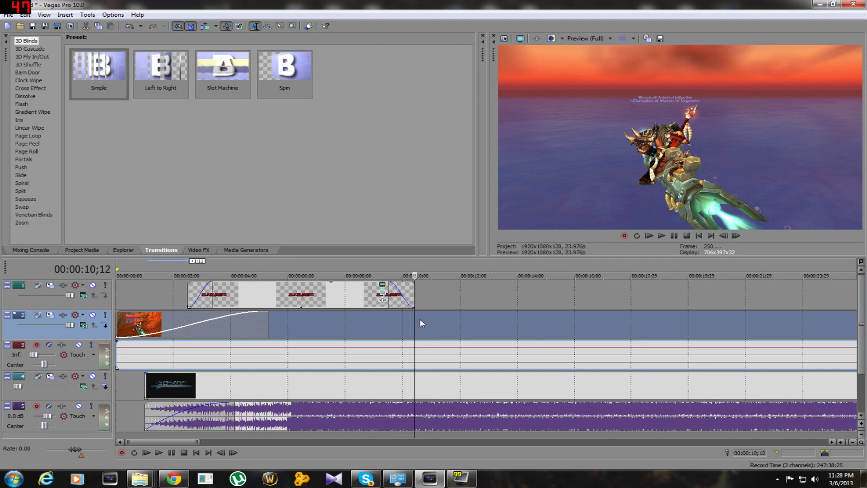
# - Split the gameplay clip at 00:00:10;12 and again at 00:00:17;27 to isolate a middle section
pyautogui.press('s')
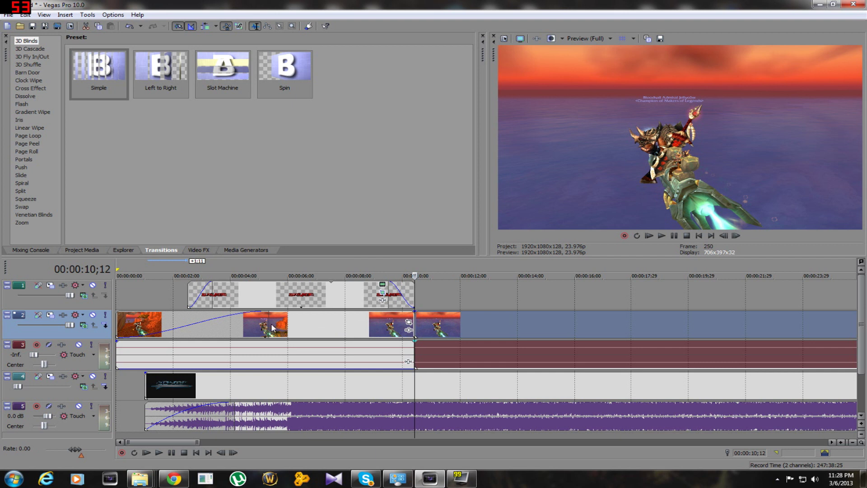
pyautogui.click(377, 326)
pyautogui.click(465, 329)
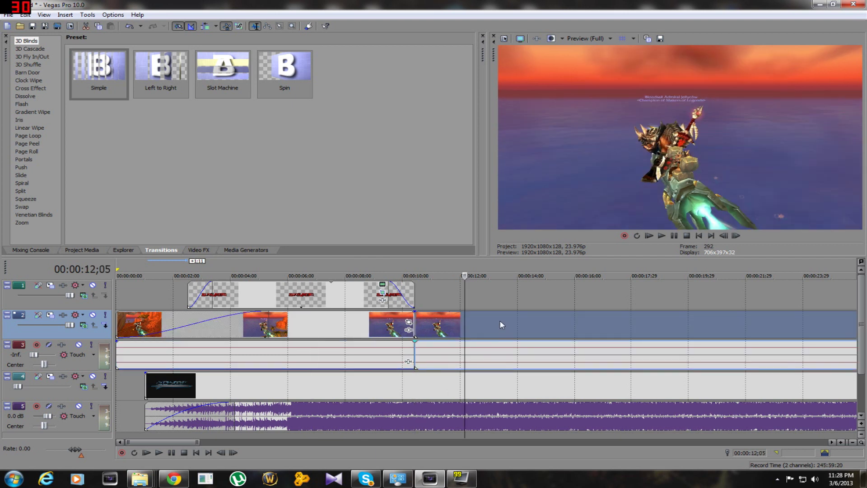
pyautogui.click(500, 319)
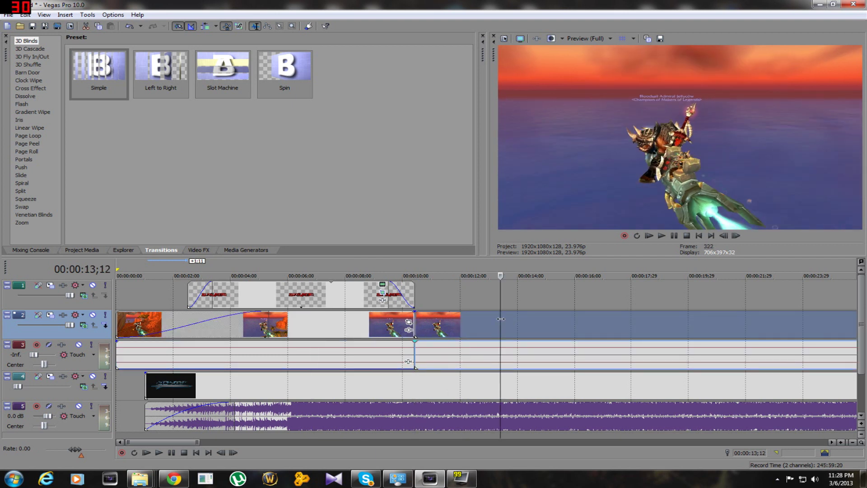
pyautogui.click(538, 317)
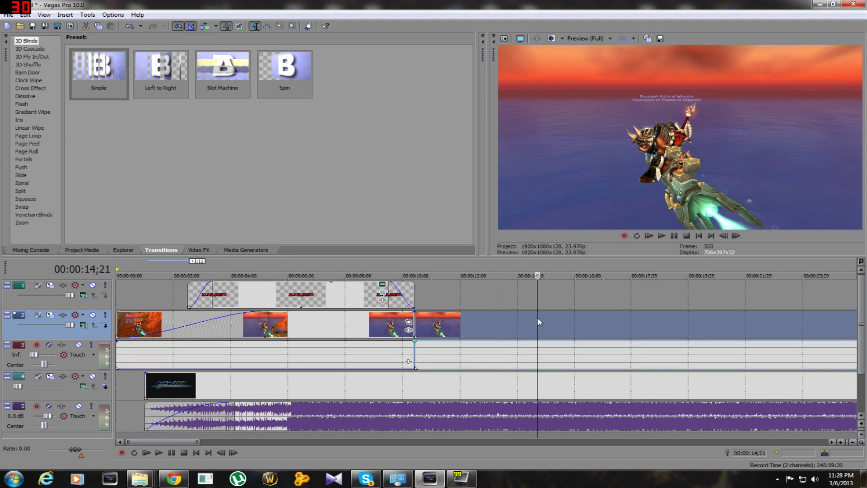
pyautogui.click(591, 322)
pyautogui.click(682, 326)
pyautogui.click(660, 326)
pyautogui.click(630, 325)
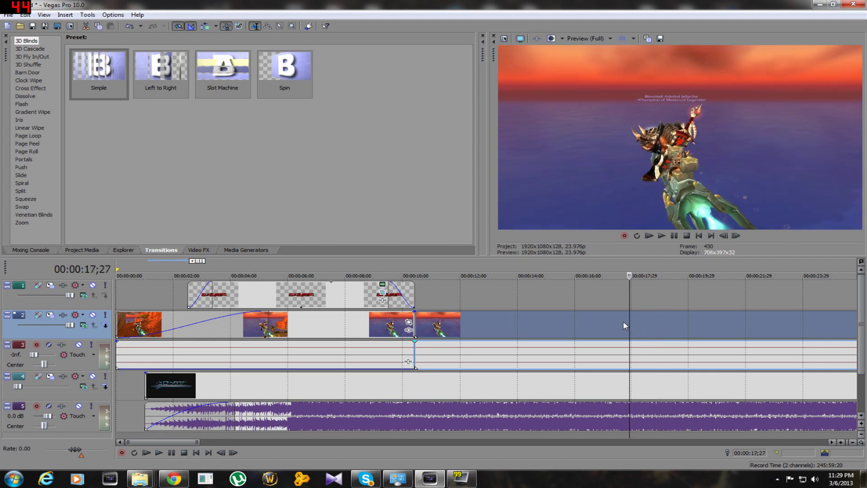
pyautogui.hotkey('ctrl', 'v')
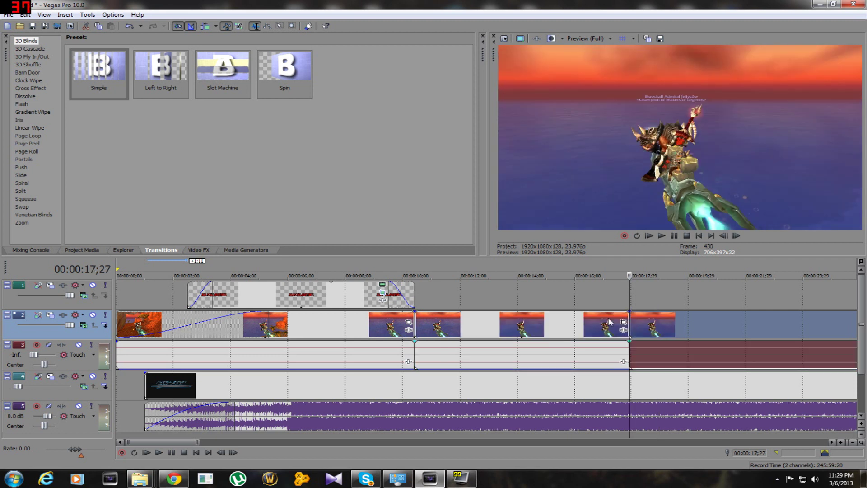
# - In the middle section's pan/crop settings, add a keyframe at 00:00:02;13 with a 1,260 by 787.5 frame centred at about 656.3, 426.6
pyautogui.click(488, 321)
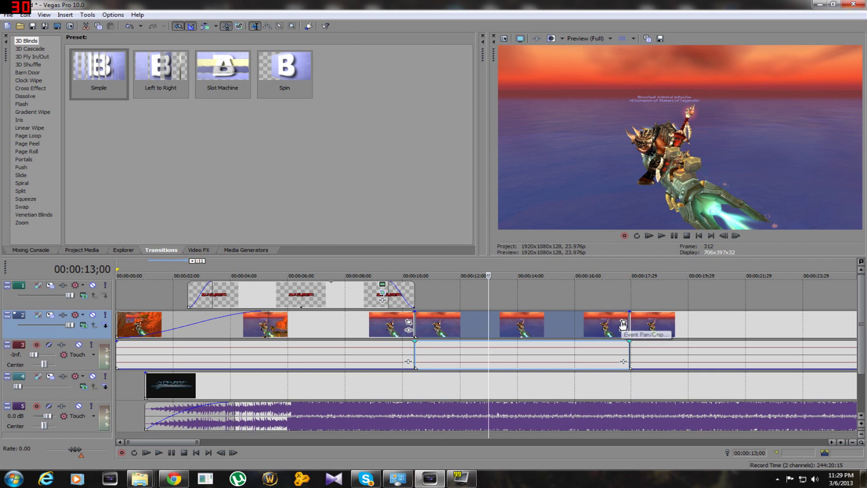
pyautogui.click(623, 323)
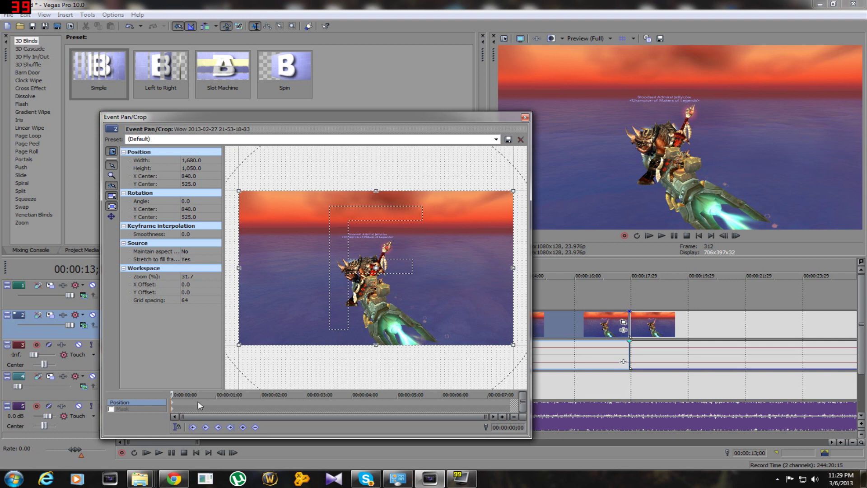
pyautogui.click(281, 399)
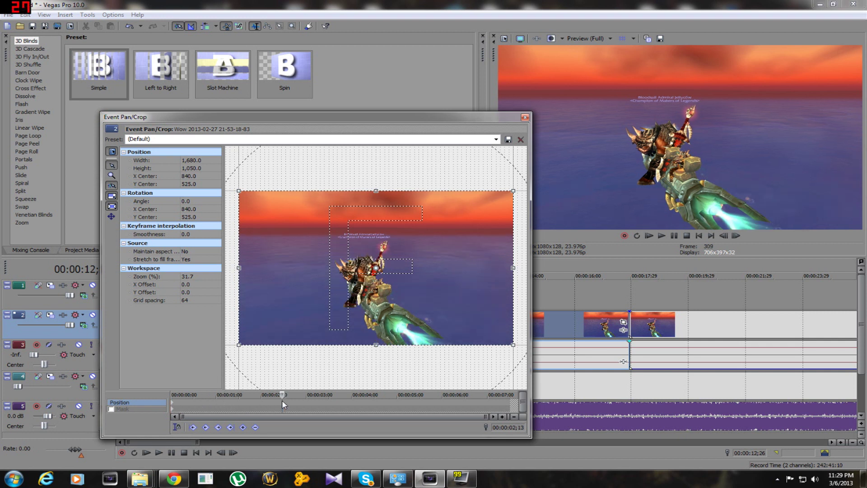
pyautogui.moveTo(377, 347); pyautogui.dragTo(396, 326)
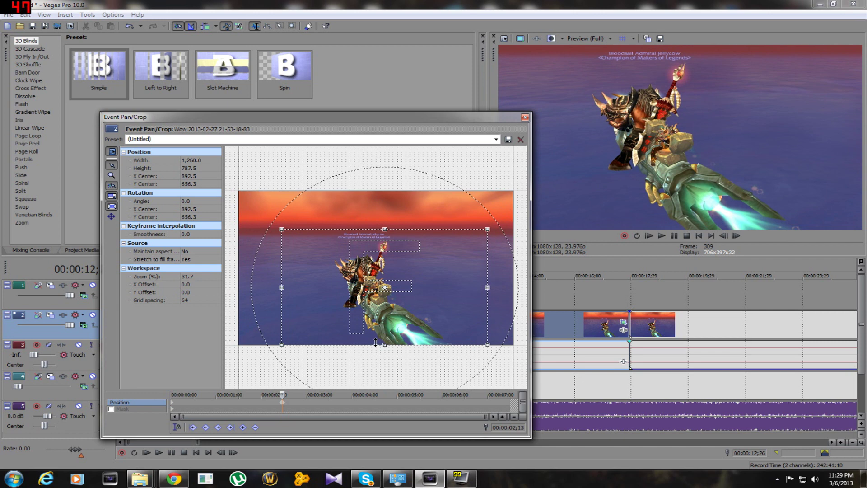
pyautogui.moveTo(384, 345); pyautogui.dragTo(322, 316)
pyautogui.moveTo(317, 276); pyautogui.dragTo(348, 295)
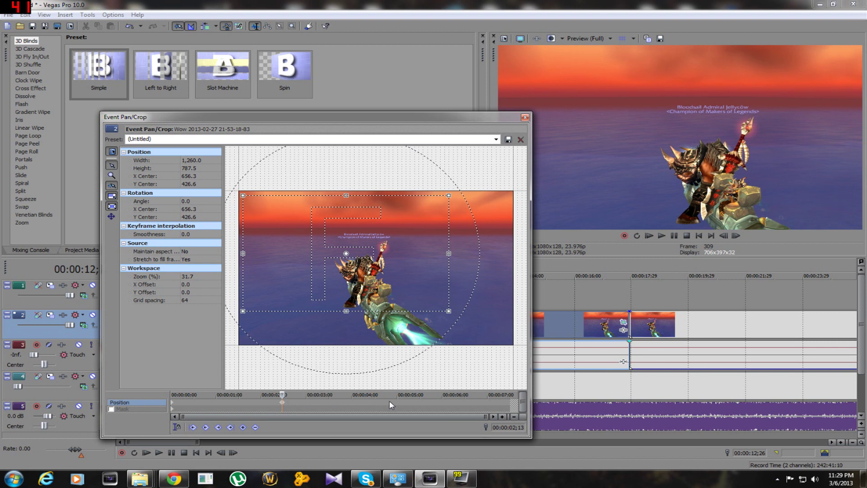
# - Copy the zoomed-in pan/crop keyframe to 00:00:05;16 and compare the framing at both keyframes
pyautogui.click(422, 407)
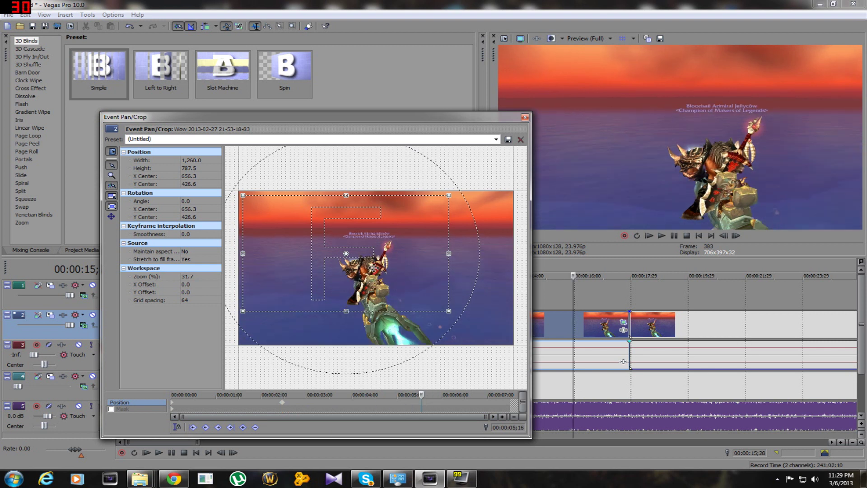
pyautogui.rightClick(281, 406)
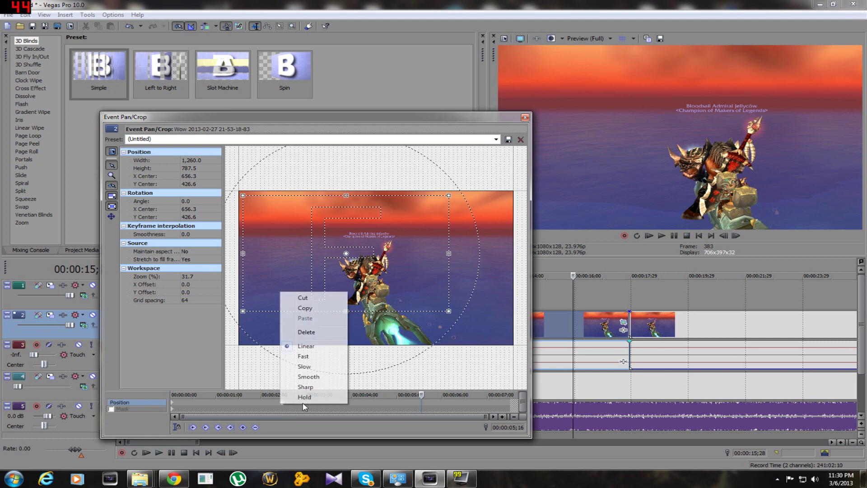
pyautogui.click(307, 308)
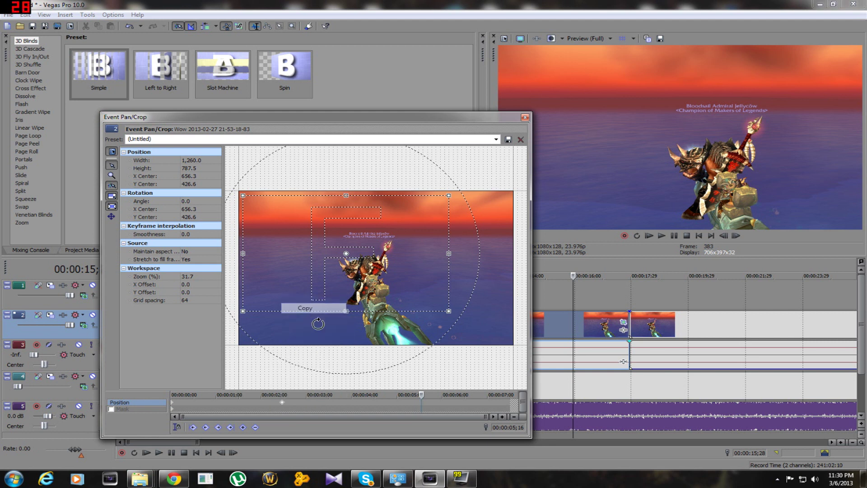
pyautogui.rightClick(421, 405)
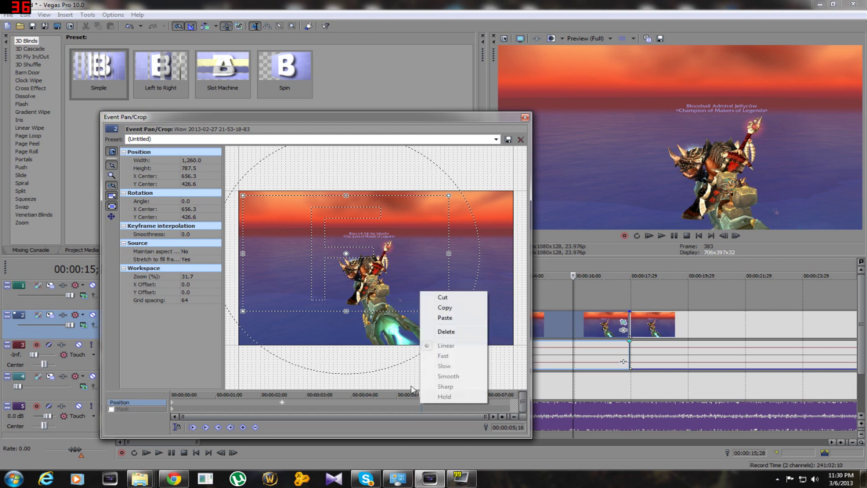
pyautogui.click(444, 318)
pyautogui.click(282, 407)
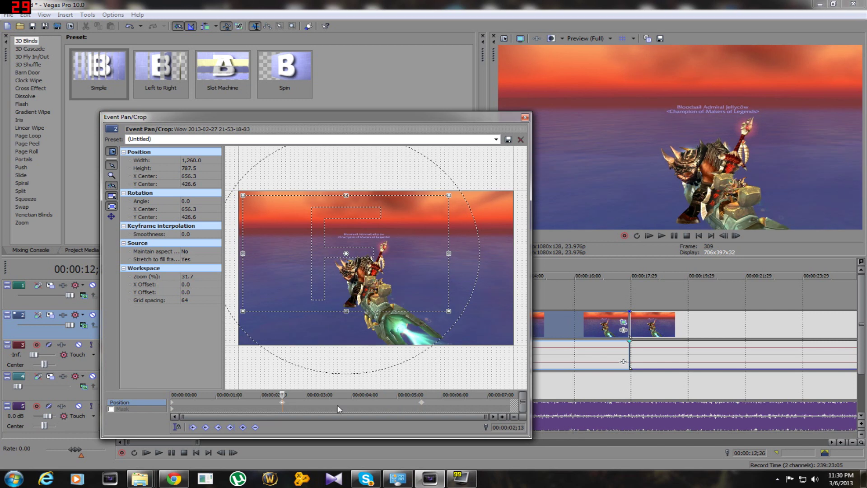
pyautogui.click(421, 405)
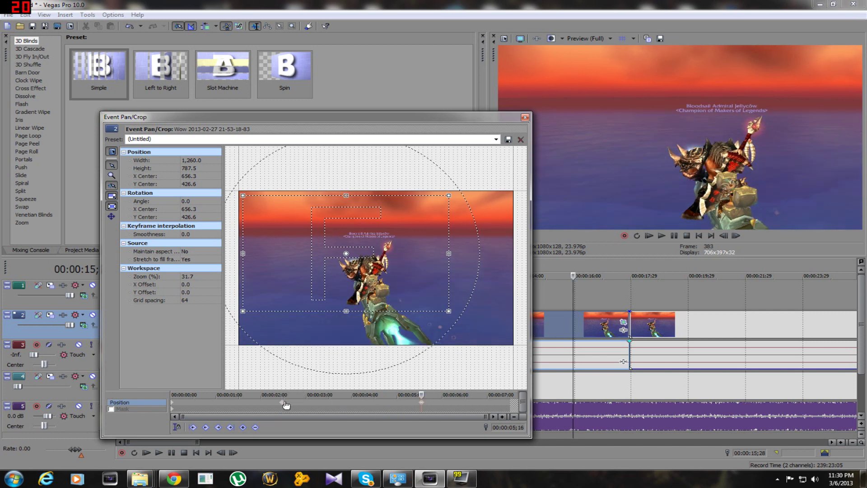
pyautogui.click(282, 403)
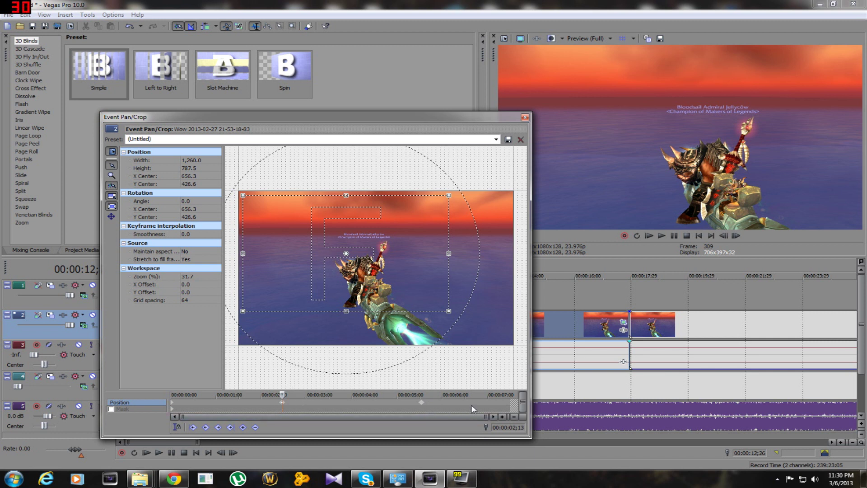
# - Restore the full frame at the 00:00:07;13 keyframe, preview the zoom animation and close the pan/crop settings
pyautogui.click(510, 405)
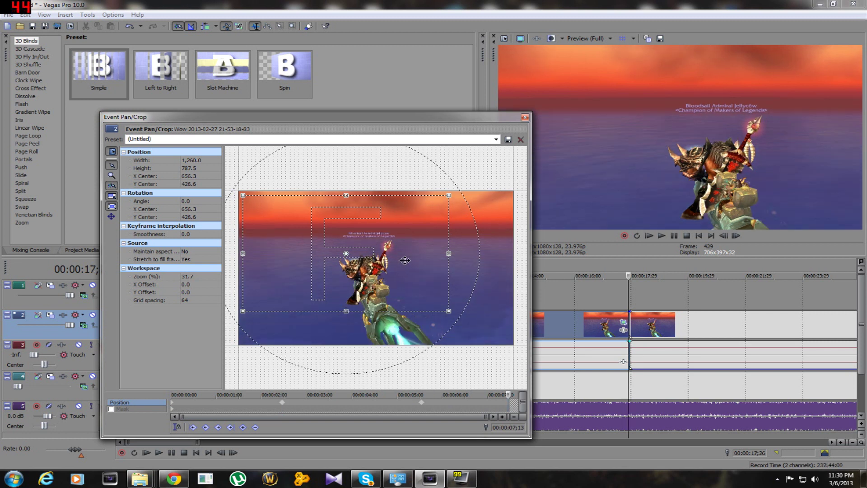
pyautogui.rightClick(415, 273)
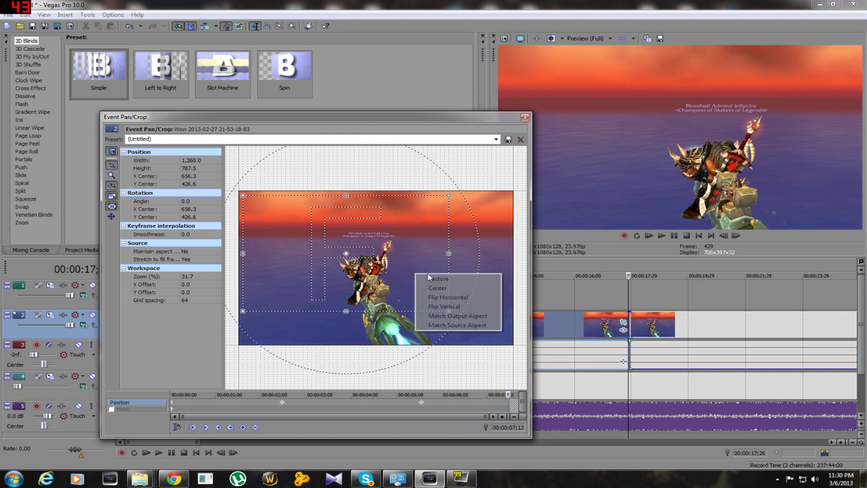
pyautogui.click(442, 279)
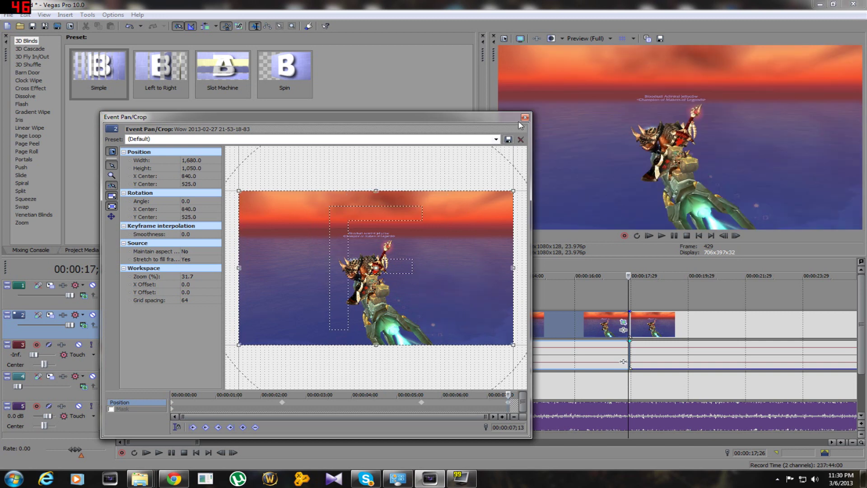
pyautogui.moveTo(449, 394); pyautogui.dragTo(148, 388)
pyautogui.press('space')
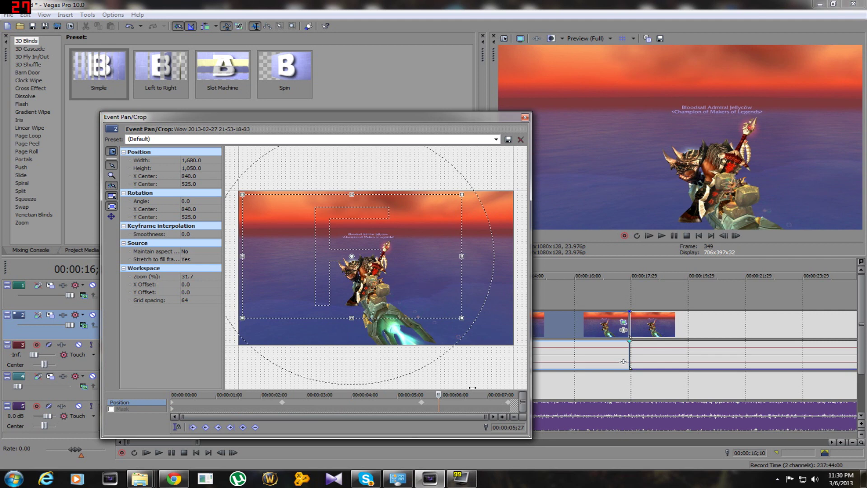
pyautogui.click(525, 117)
# - Insert text media on the title track at 00:00:17;26 with the text "Traveling"
pyautogui.click(556, 293)
pyautogui.rightClick(555, 293)
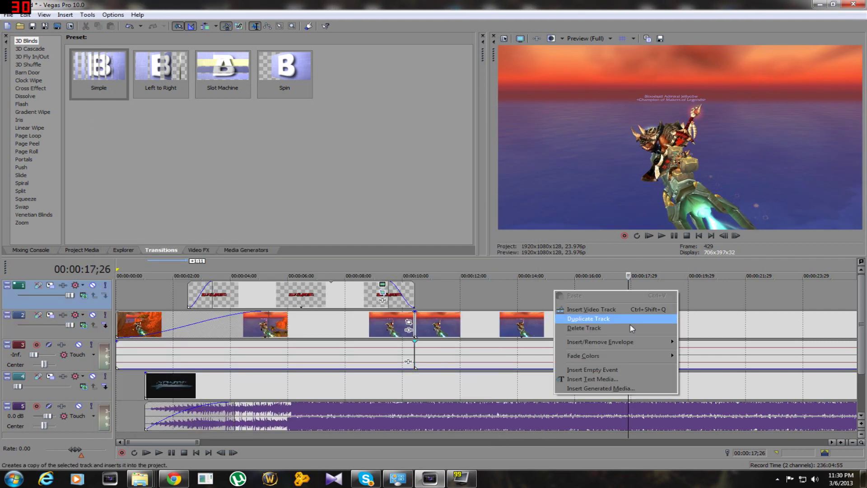
pyautogui.click(609, 378)
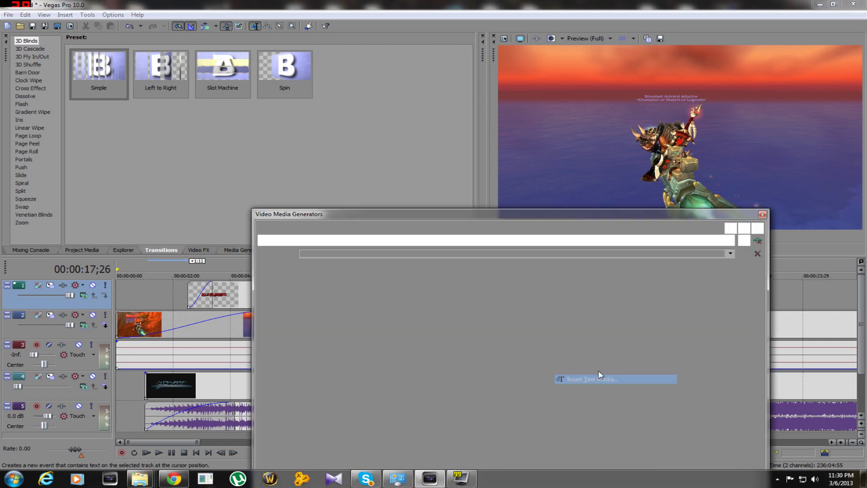
pyautogui.moveTo(304, 327); pyautogui.dragTo(440, 384)
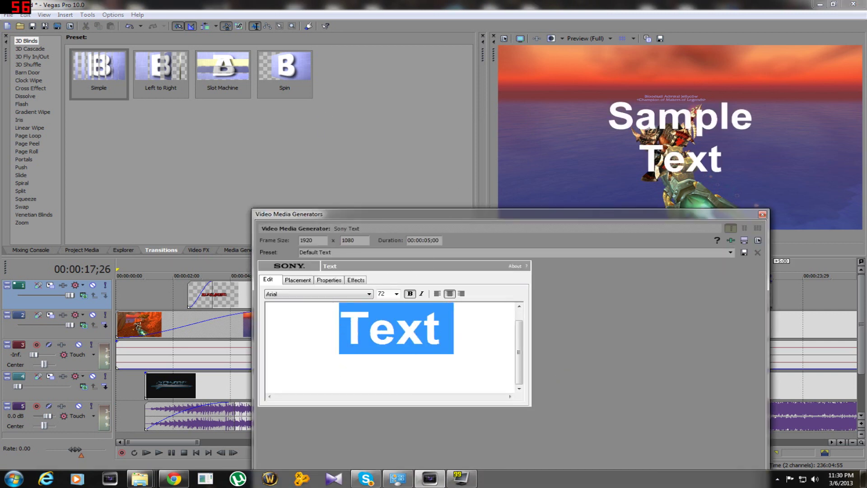
pyautogui.write('Traveling')
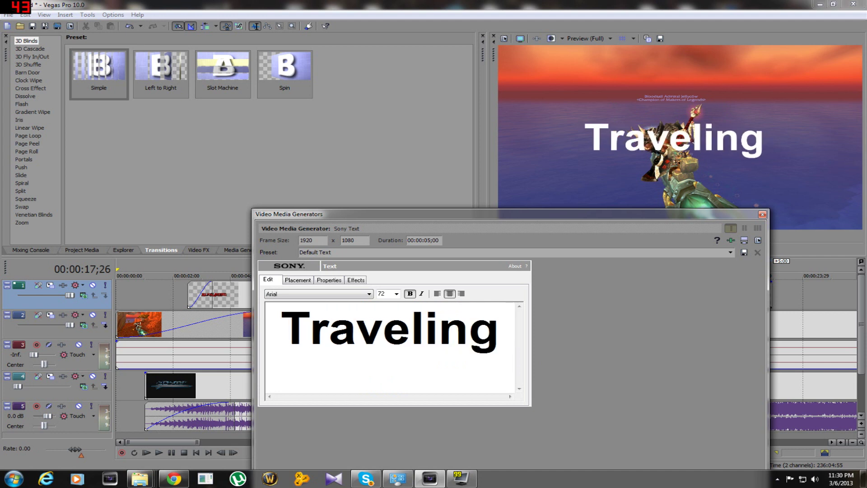
# - Replace the new title's text with "Beach Takeout"
pyautogui.press('BackSpace')
pyautogui.press('BackSpace')
pyautogui.press('BackSpace')
pyautogui.press('BackSpace')
pyautogui.press('BackSpace')
pyautogui.press('BackSpace')
pyautogui.press('BackSpace')
pyautogui.press('BackSpace')
pyautogui.press('BackSpace')
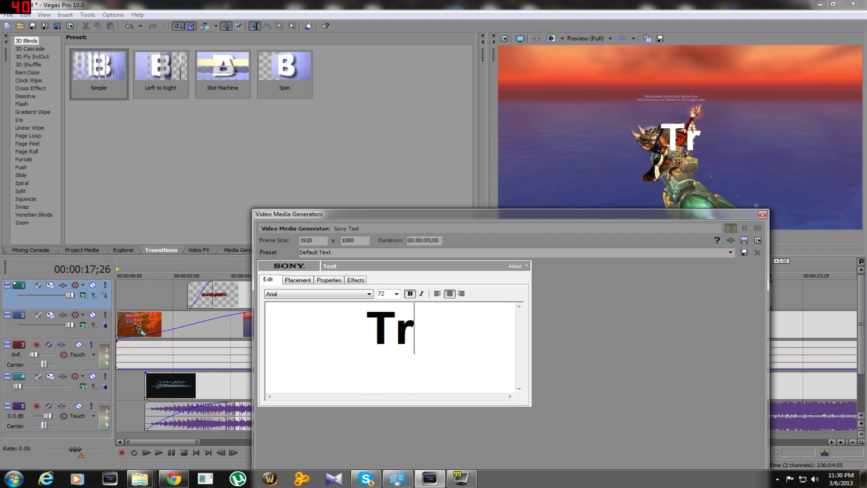
pyautogui.write('Beach Takeout')
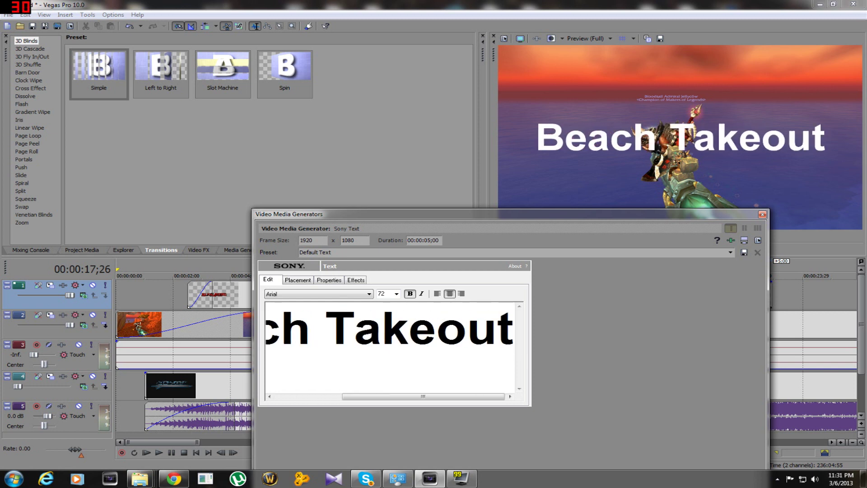
# - Check the title's placement settings and replace its text with "Sunset Madness"
pyautogui.click(297, 280)
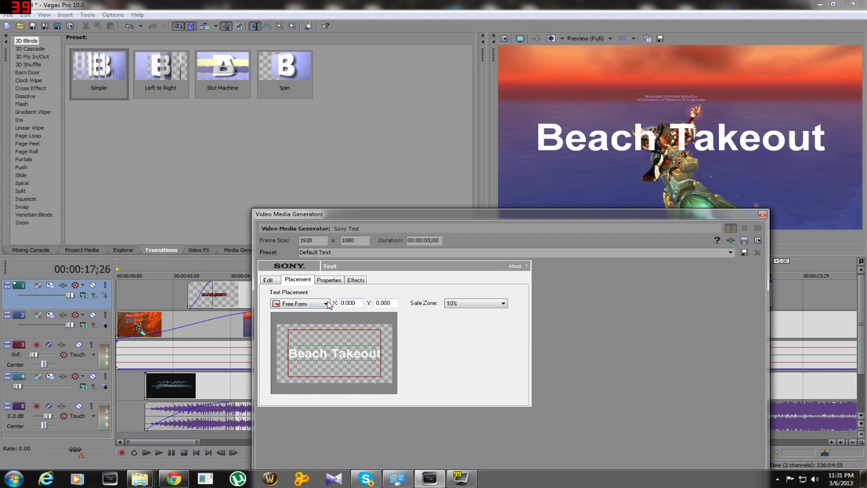
pyautogui.click(268, 281)
pyautogui.moveTo(325, 328); pyautogui.dragTo(515, 328)
pyautogui.press('BackSpace')
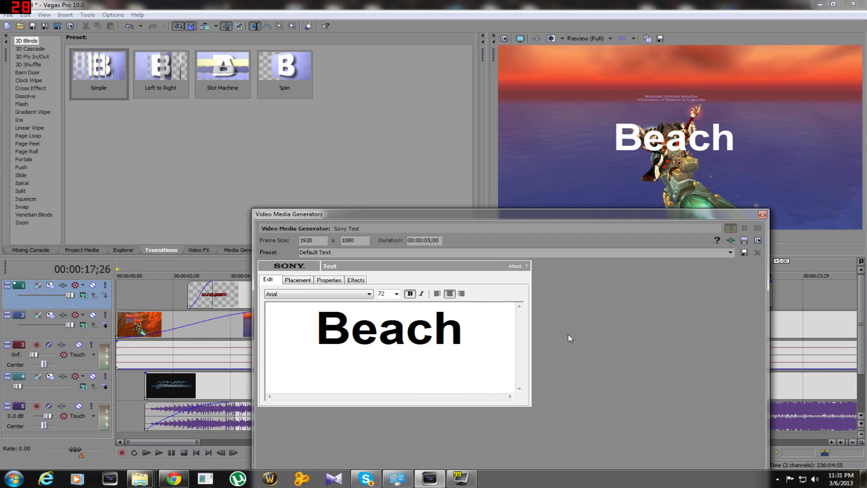
pyautogui.press('BackSpace')
pyautogui.press('BackSpace')
pyautogui.press('BackSpace')
pyautogui.press('BackSpace')
pyautogui.press('BackSpace')
pyautogui.press('BackSpace')
pyautogui.write('S')
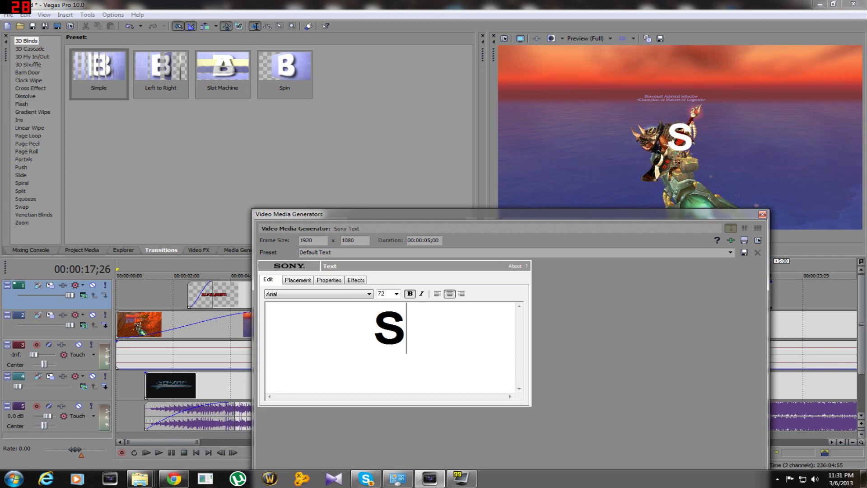
pyautogui.write('unset ')
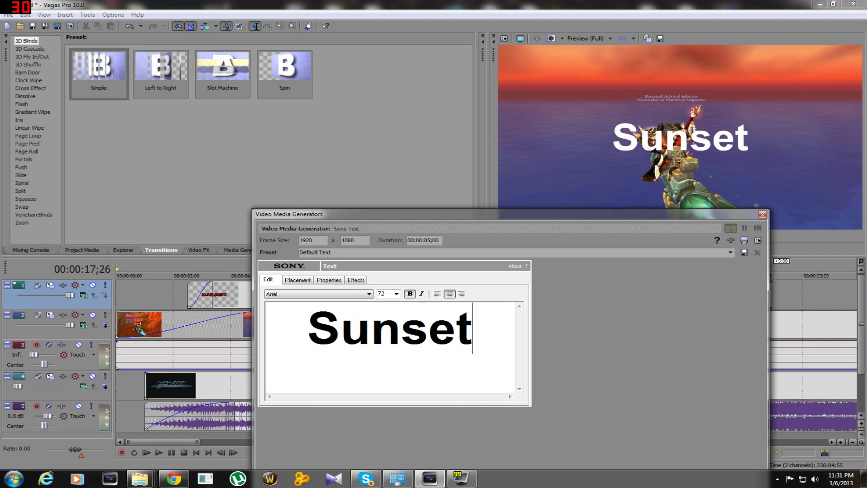
pyautogui.write('Madness')
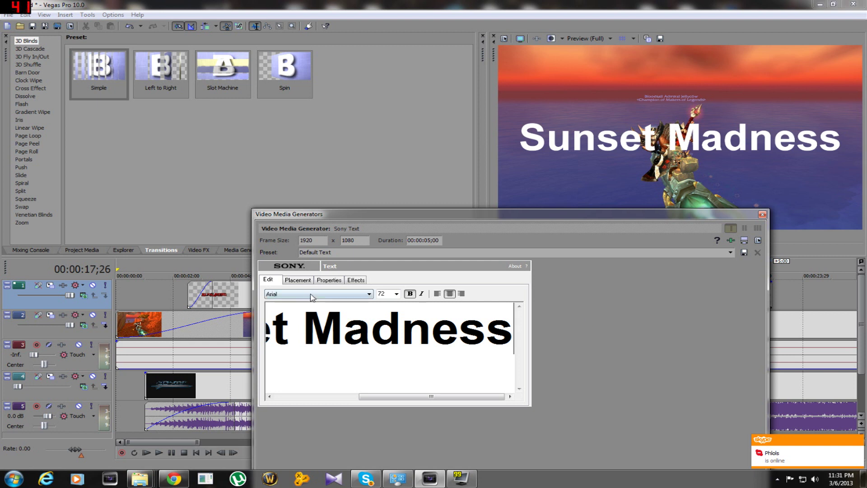
# - Color the "Sunset Madness" title text dark orange, with RGB values of 161, 71 and 0
pyautogui.click(298, 280)
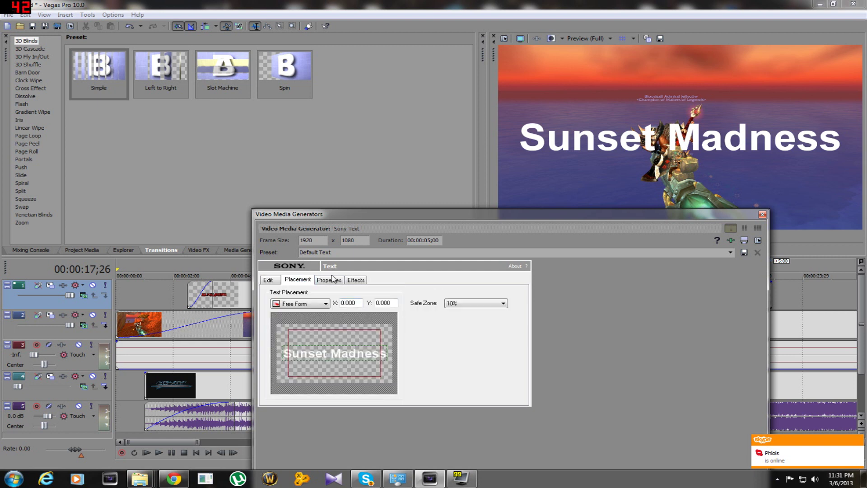
pyautogui.click(334, 280)
pyautogui.click(380, 335)
pyautogui.click(322, 334)
pyautogui.click(322, 323)
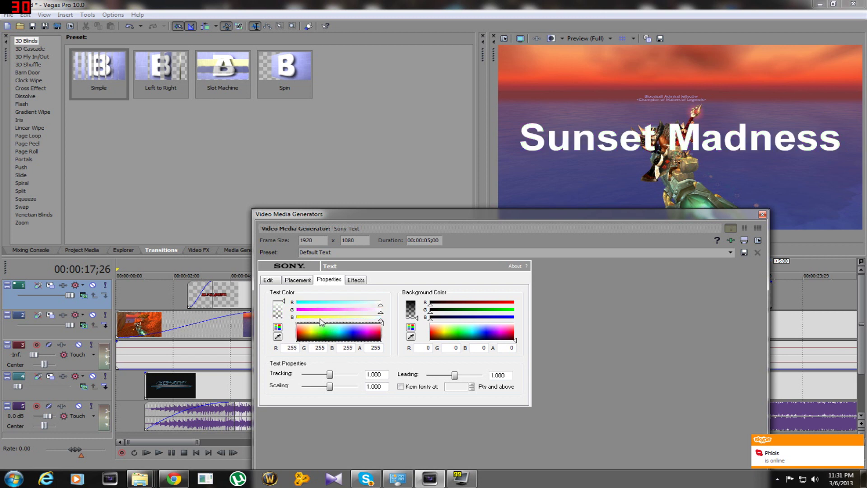
pyautogui.moveTo(318, 333)
pyautogui.mouseDown()
pyautogui.moveTo(301, 333)
pyautogui.moveTo(307, 340)
pyautogui.mouseUp()
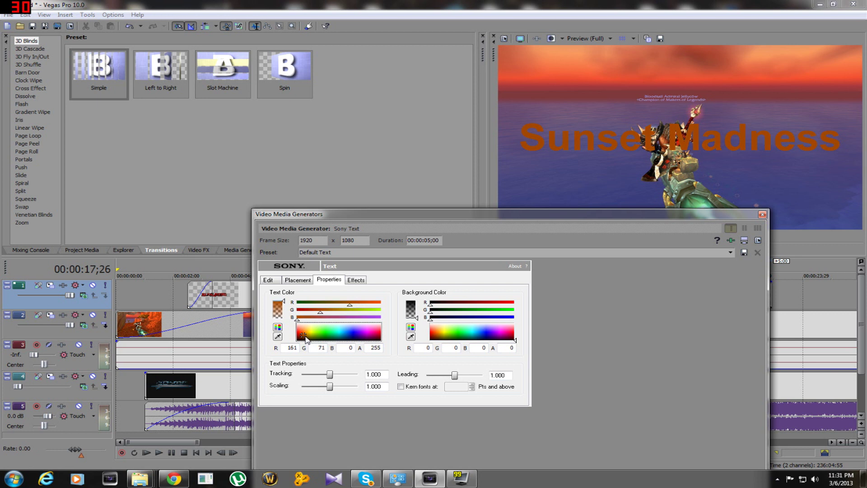
# - Give the "Sunset Madness" title a light orange outline
pyautogui.click(355, 280)
pyautogui.click(379, 302)
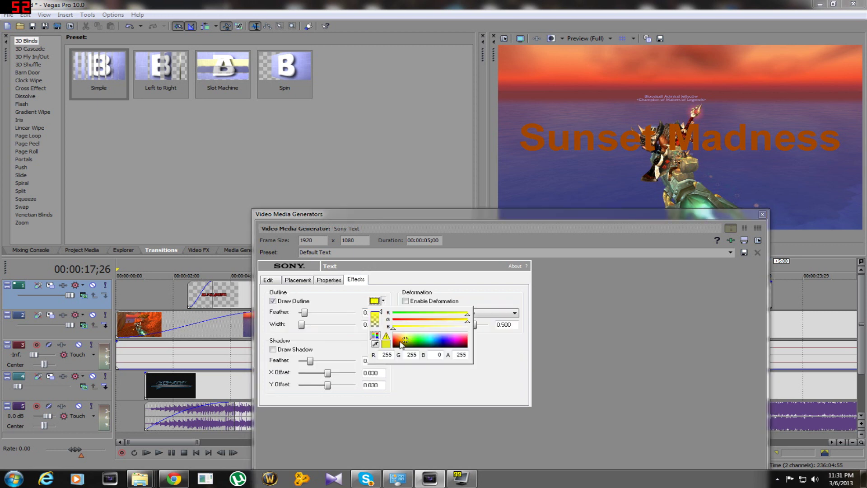
pyautogui.moveTo(399, 339); pyautogui.dragTo(400, 339)
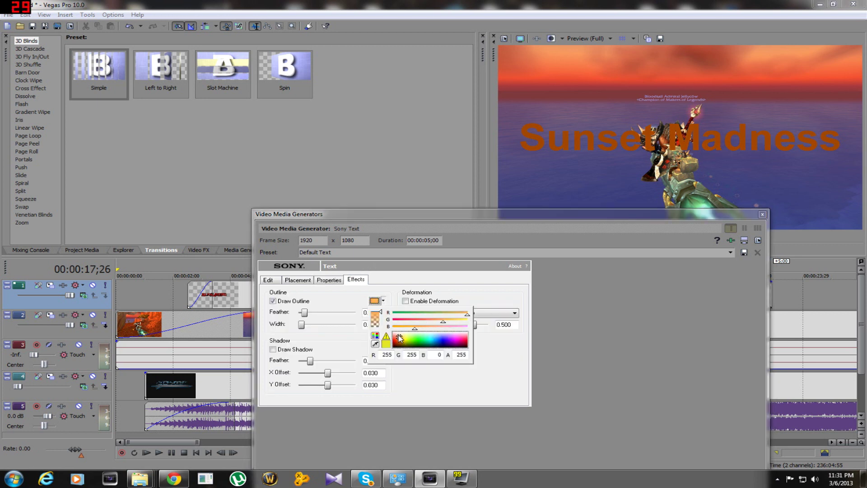
pyautogui.click(356, 302)
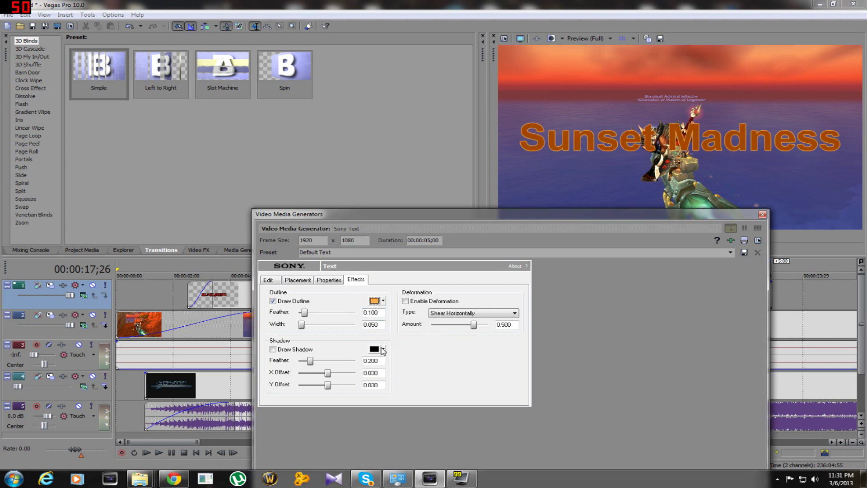
# - Add a black drop shadow to the title and check its placement in the frame
pyautogui.click(384, 350)
pyautogui.click(273, 349)
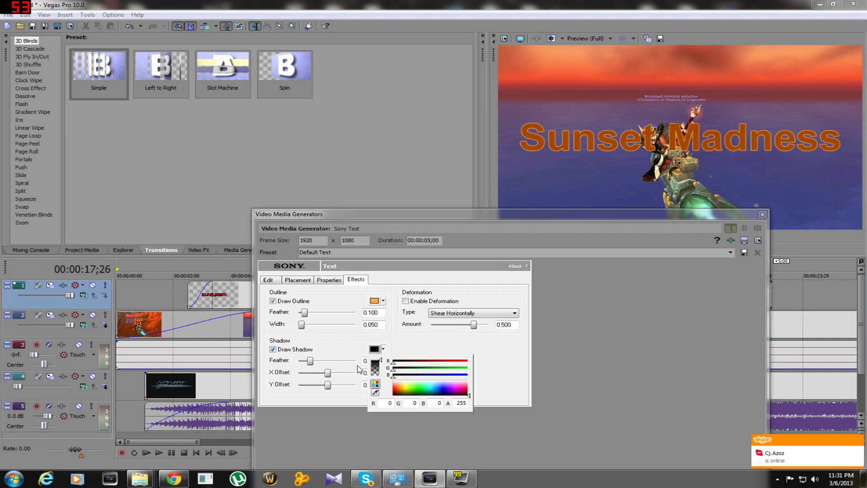
pyautogui.click(309, 281)
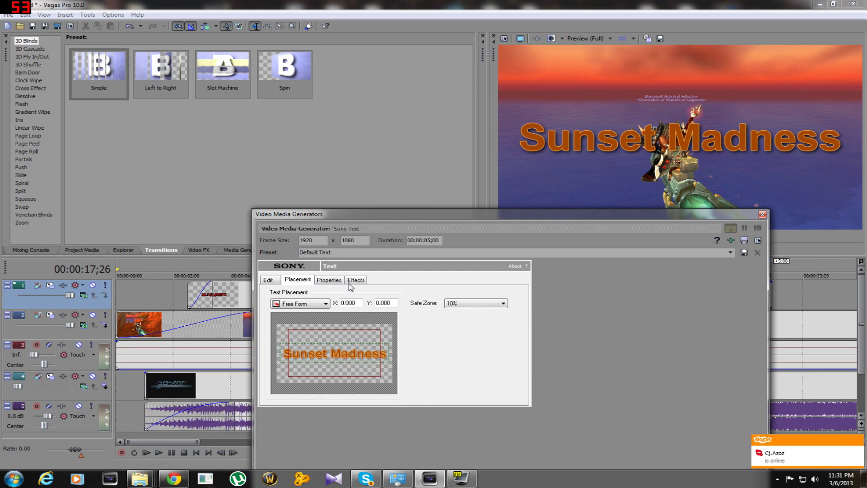
pyautogui.click(356, 281)
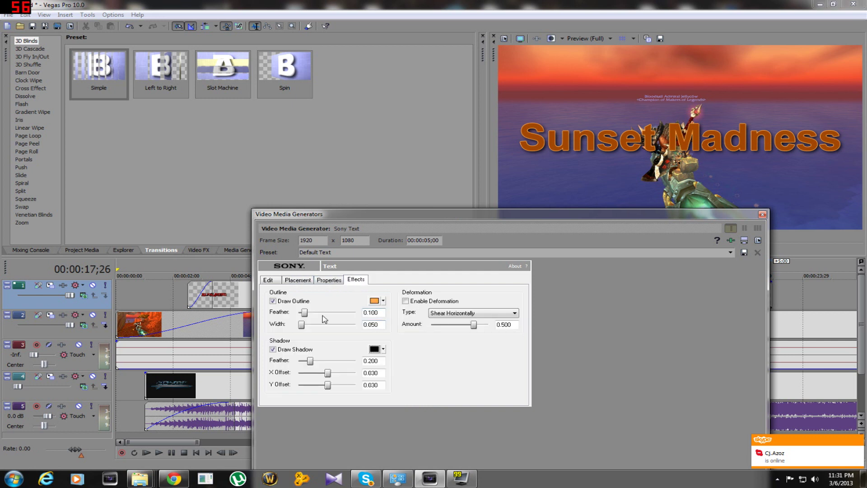
# - Adjust the title's outline to a feather of 0.754 and a width of 0.290
pyautogui.moveTo(303, 325); pyautogui.dragTo(375, 323)
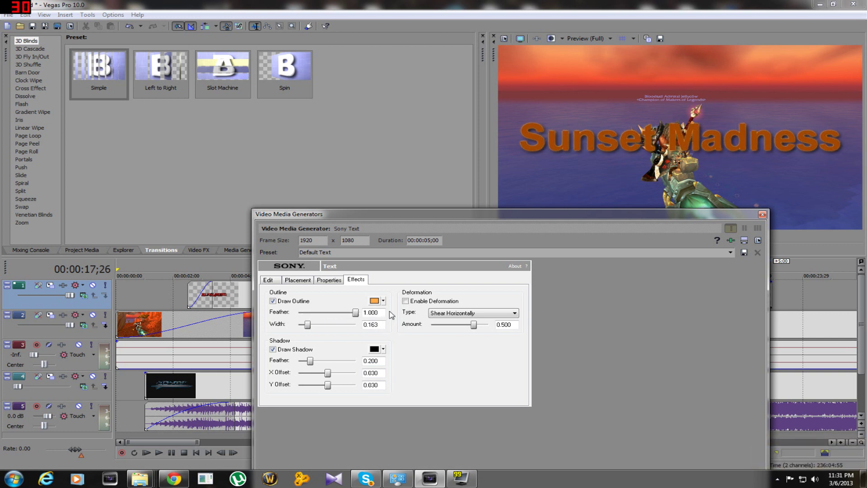
pyautogui.moveTo(312, 326)
pyautogui.mouseDown()
pyautogui.moveTo(340, 328)
pyautogui.moveTo(318, 334)
pyautogui.mouseUp()
pyautogui.moveTo(355, 313); pyautogui.dragTo(341, 317)
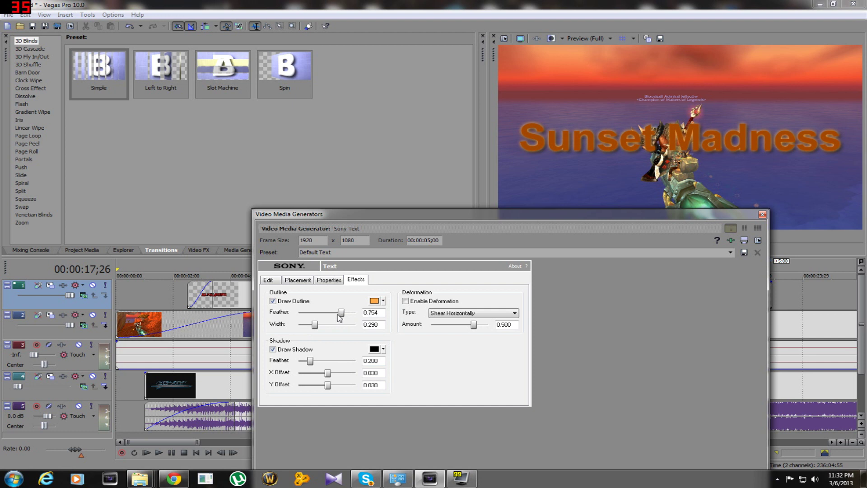
# - Set the title's font size to 24 and its font to Buxton Sketch
pyautogui.click(268, 280)
pyautogui.click(396, 294)
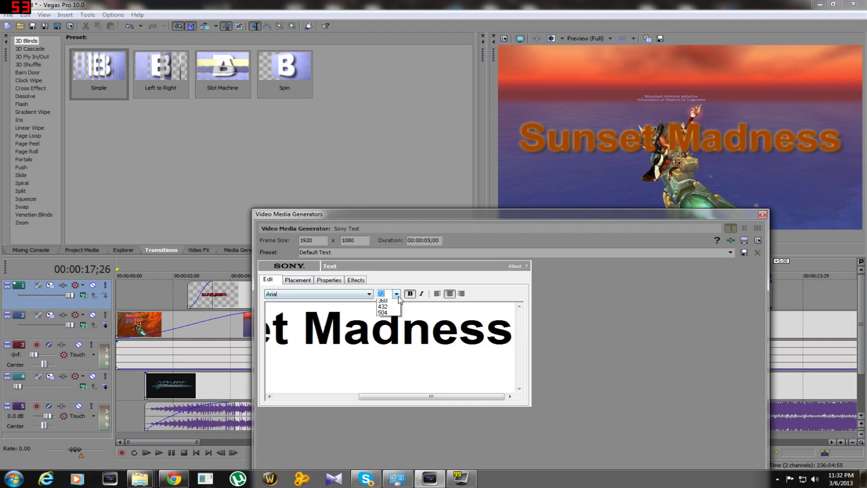
pyautogui.click(382, 363)
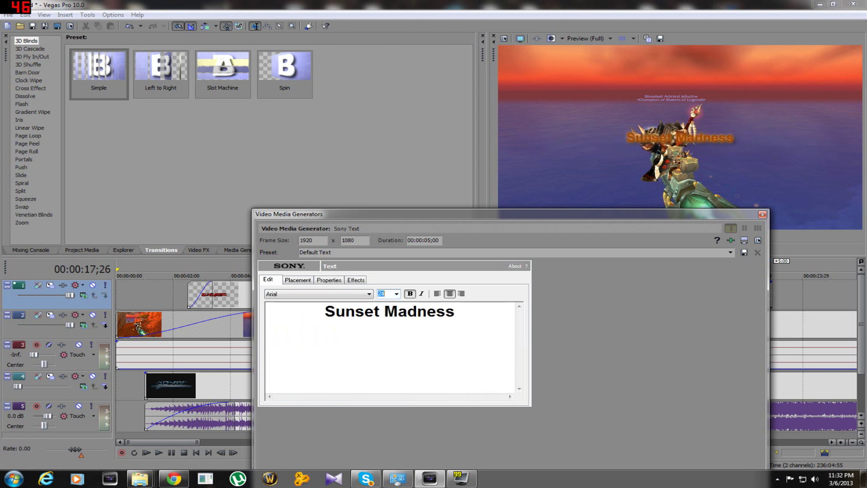
pyautogui.click(346, 294)
pyautogui.click(357, 361)
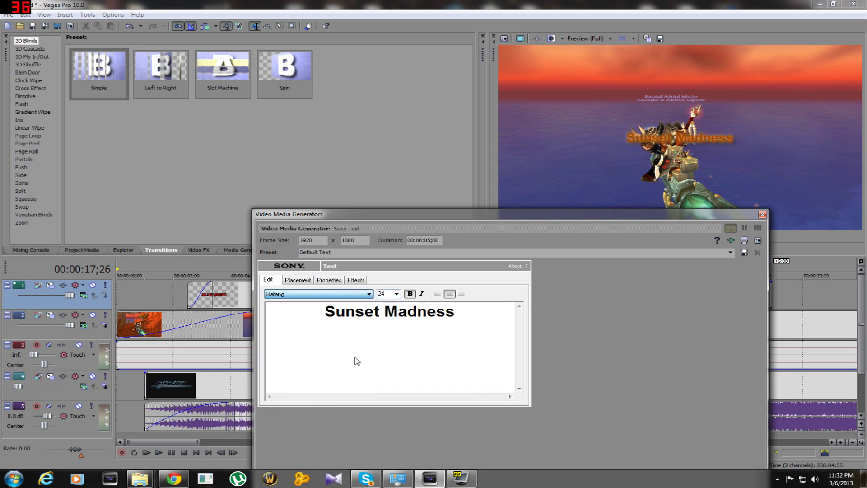
pyautogui.scroll(-4, 364, 342)
pyautogui.scroll(-2, 310, 310)
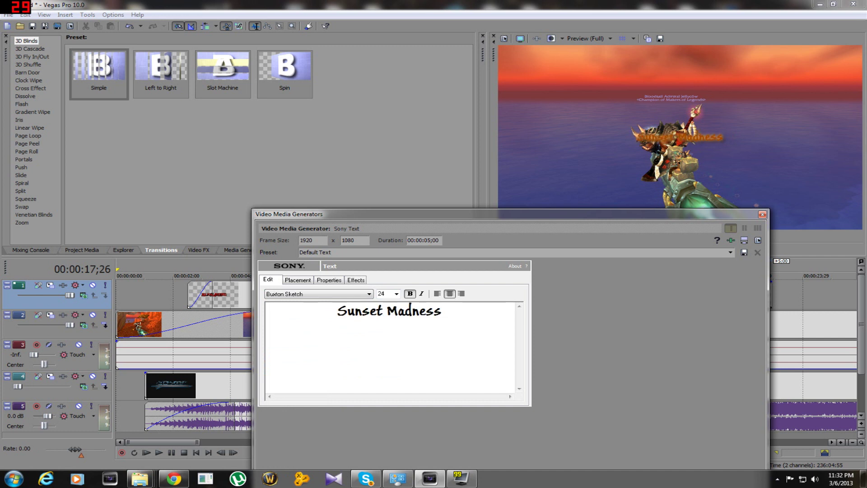
# - Enlarge the title's font size so that "Sunset Madness" fits prominently on one line
pyautogui.click(396, 294)
pyautogui.click(388, 411)
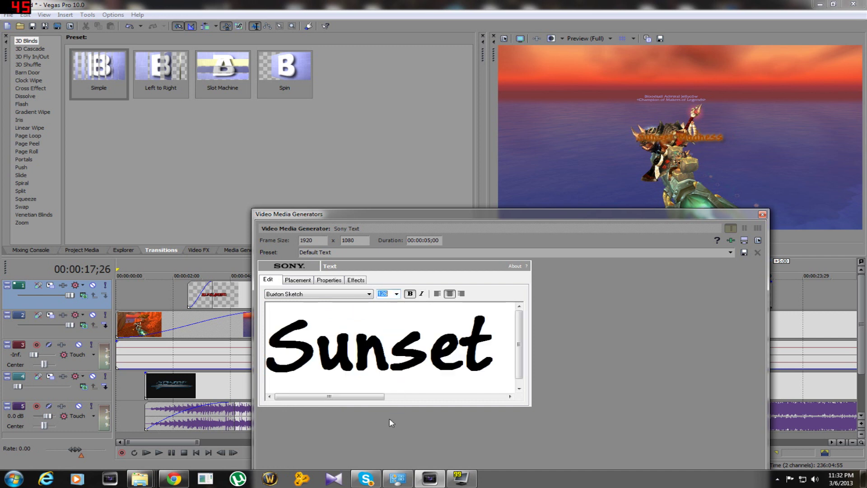
pyautogui.click(396, 294)
pyautogui.click(393, 404)
pyautogui.scroll(1, 393, 404)
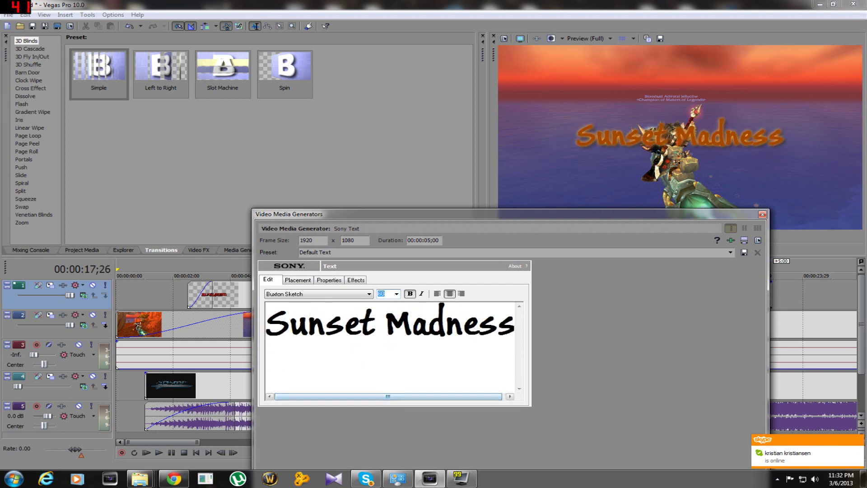
# - Place the "Sunset Madness" title in the upper-left part of the video frame and close the text generator
pyautogui.click(308, 281)
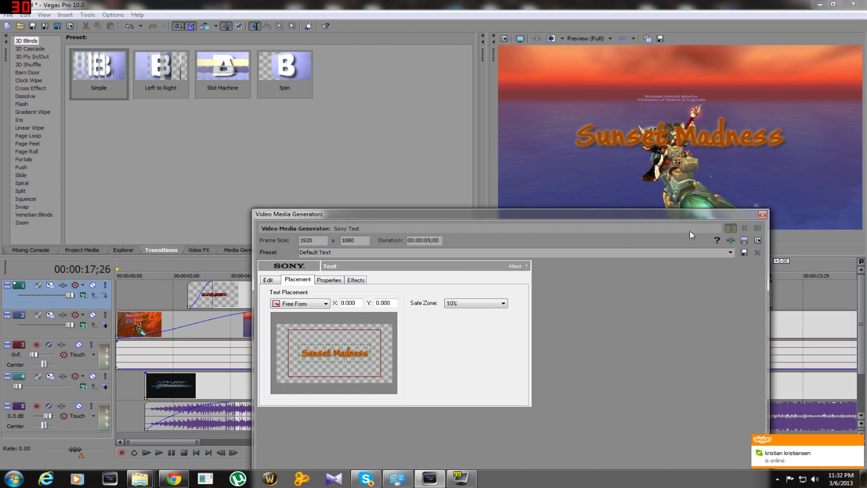
pyautogui.moveTo(324, 351); pyautogui.dragTo(310, 334)
pyautogui.click(763, 214)
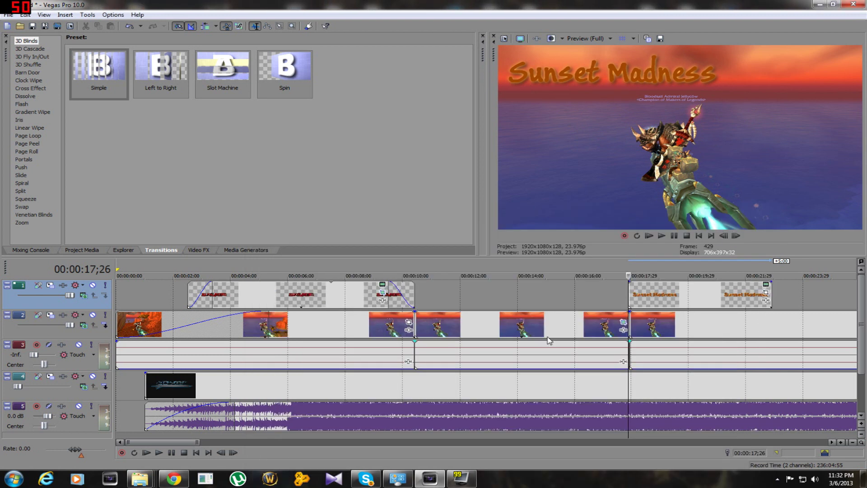
# - Move the "Sunset Madness" event about six seconds earlier on its track and add short fades at its start and end
pyautogui.moveTo(681, 299); pyautogui.dragTo(508, 302)
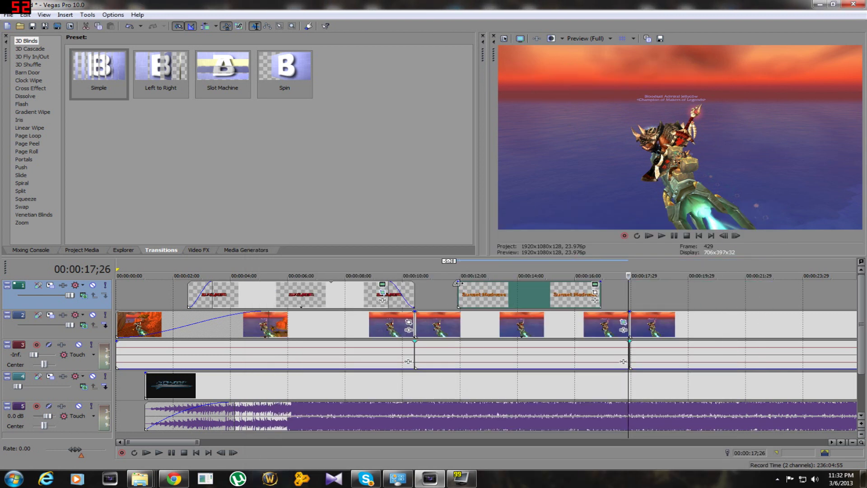
pyautogui.moveTo(457, 283); pyautogui.dragTo(470, 283)
pyautogui.moveTo(599, 277); pyautogui.dragTo(586, 281)
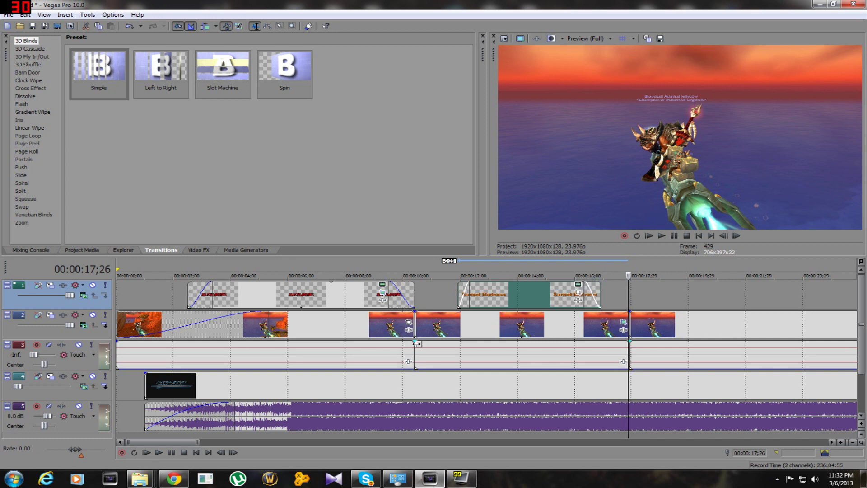
# - Preview the "Sunset Madness" title by playing from just before the end of the first title
pyautogui.click(381, 338)
pyautogui.click(662, 235)
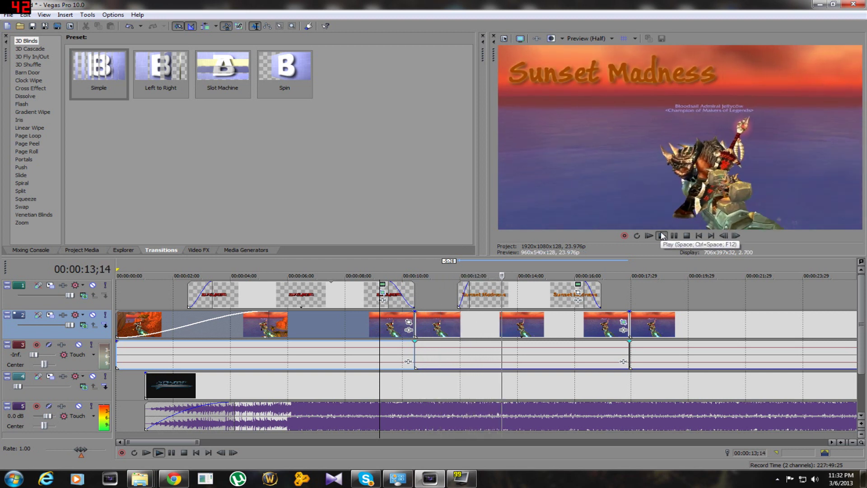
pyautogui.click(675, 235)
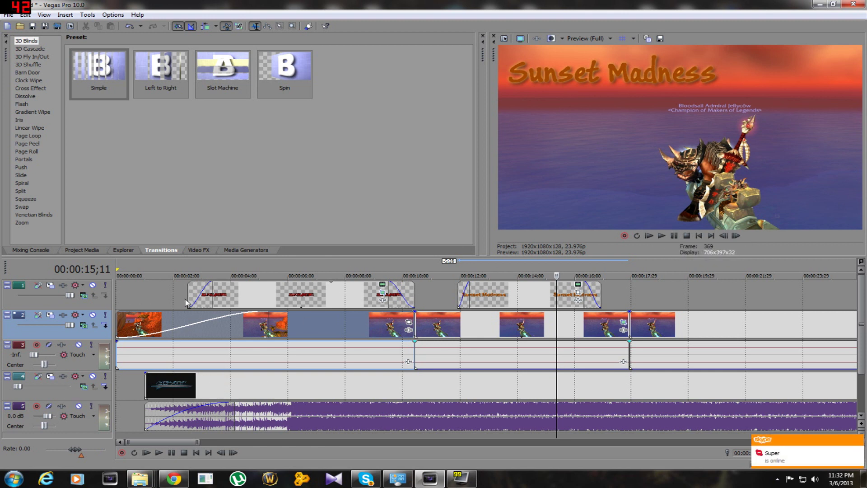
# - Play the edit from 00:00:01;26 and lower the music track's volume to -25.0 dB
pyautogui.click(170, 298)
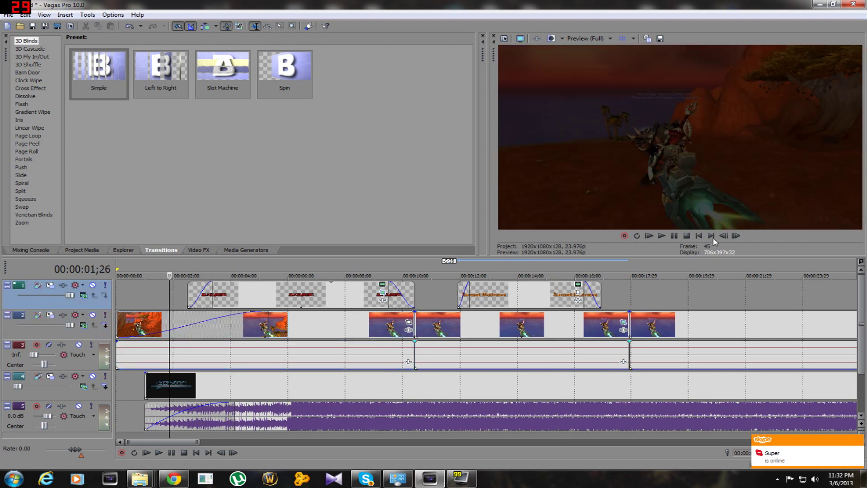
pyautogui.click(662, 235)
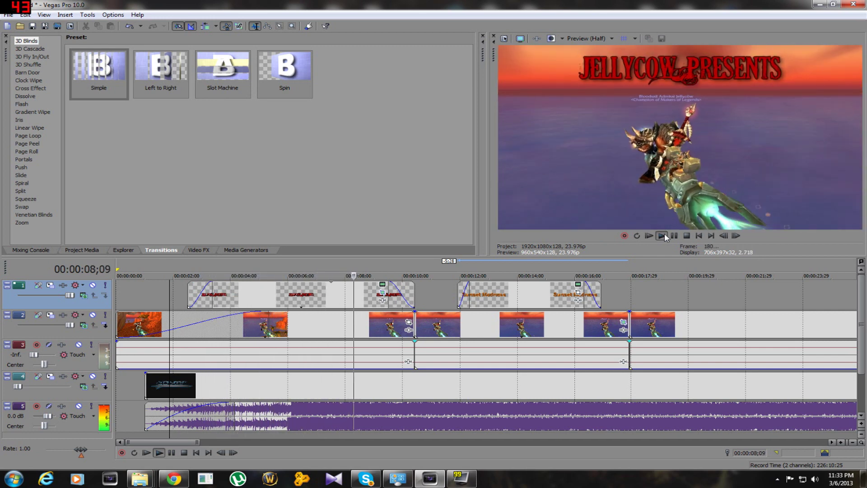
pyautogui.moveTo(46, 417); pyautogui.dragTo(37, 418)
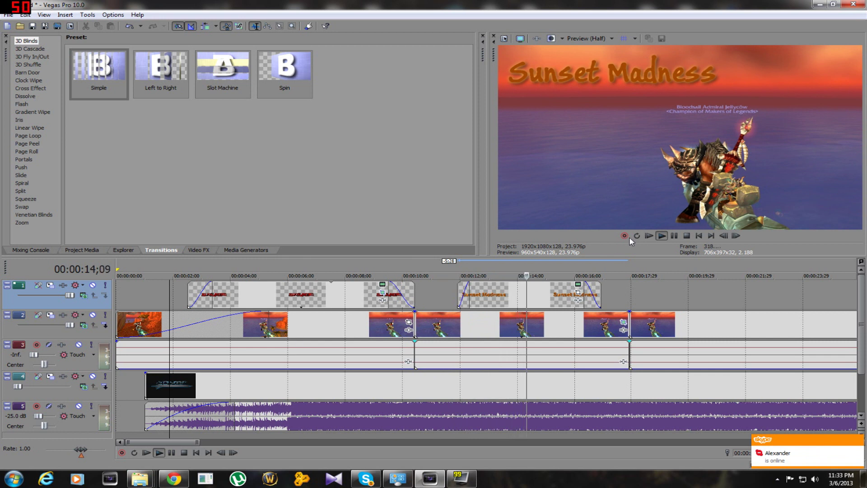
pyautogui.click(678, 236)
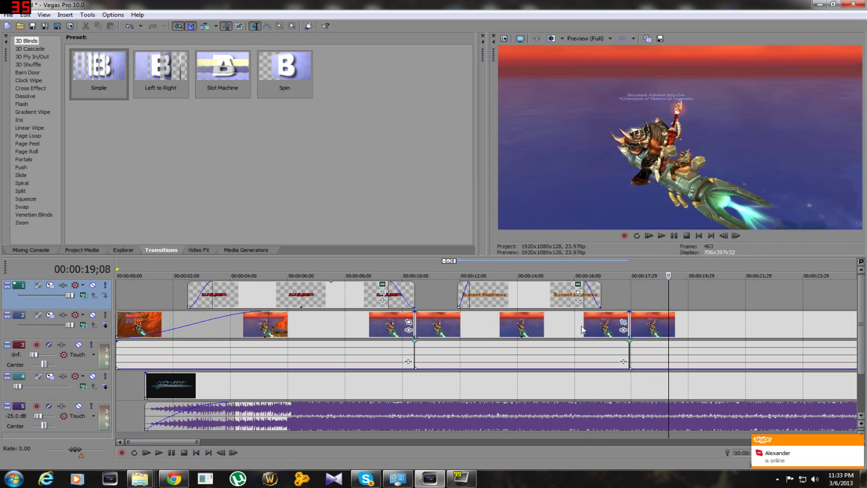
pyautogui.scroll(-2, 659, 338)
pyautogui.scroll(-2, 646, 332)
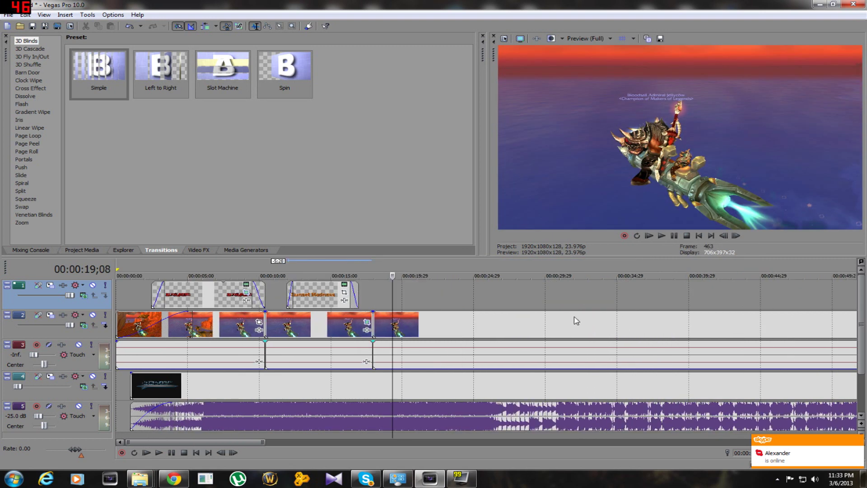